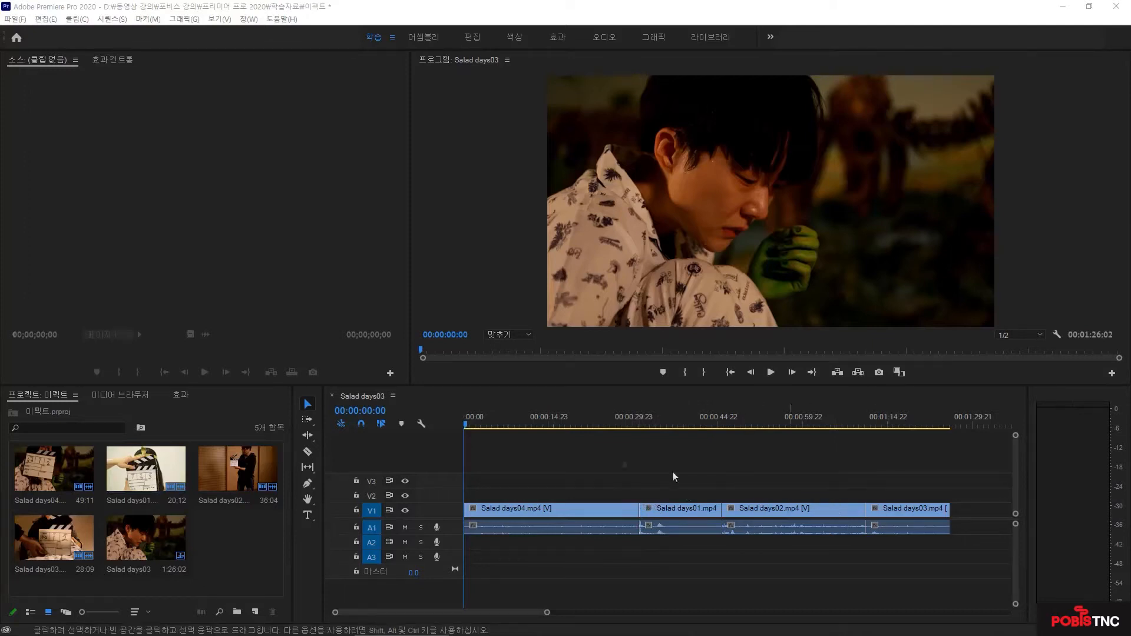
Step: Move the playhead to 00:00:29:14 and expand the 비디오 전환 folder in the effects library
left_click_drag(478, 422, 632, 472)
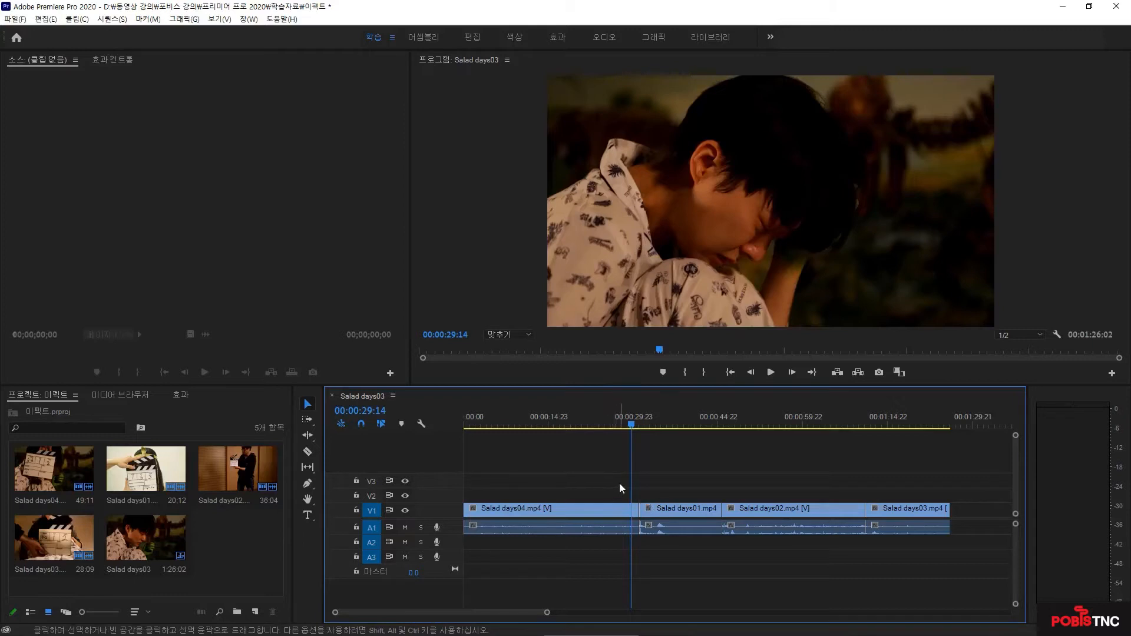
left_click(180, 395)
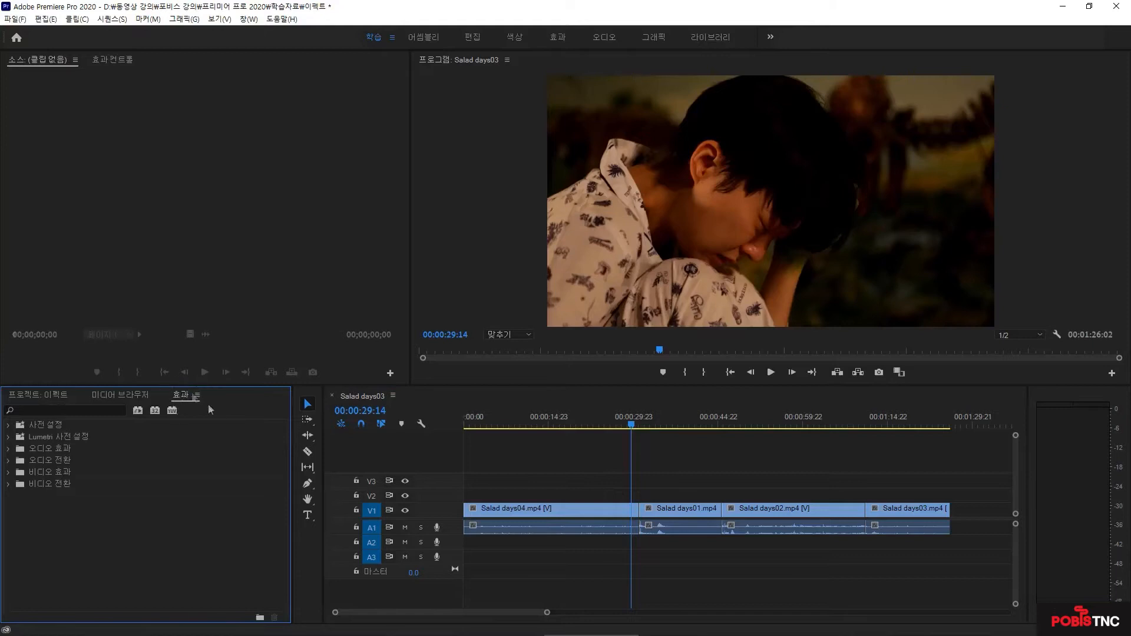
left_click(247, 18)
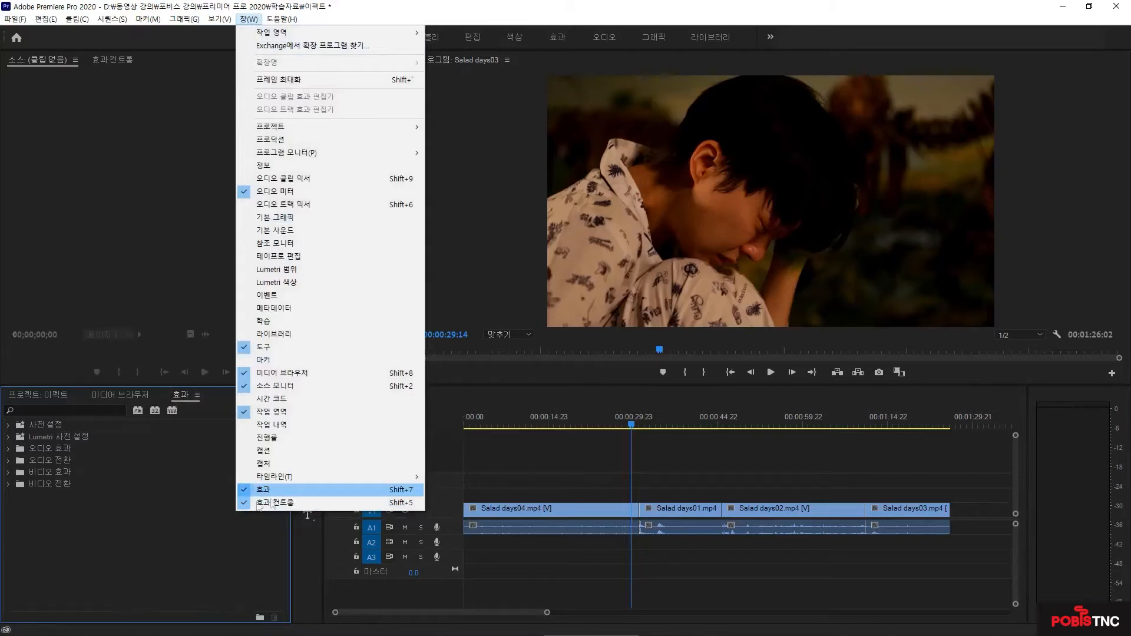
left_click(128, 533)
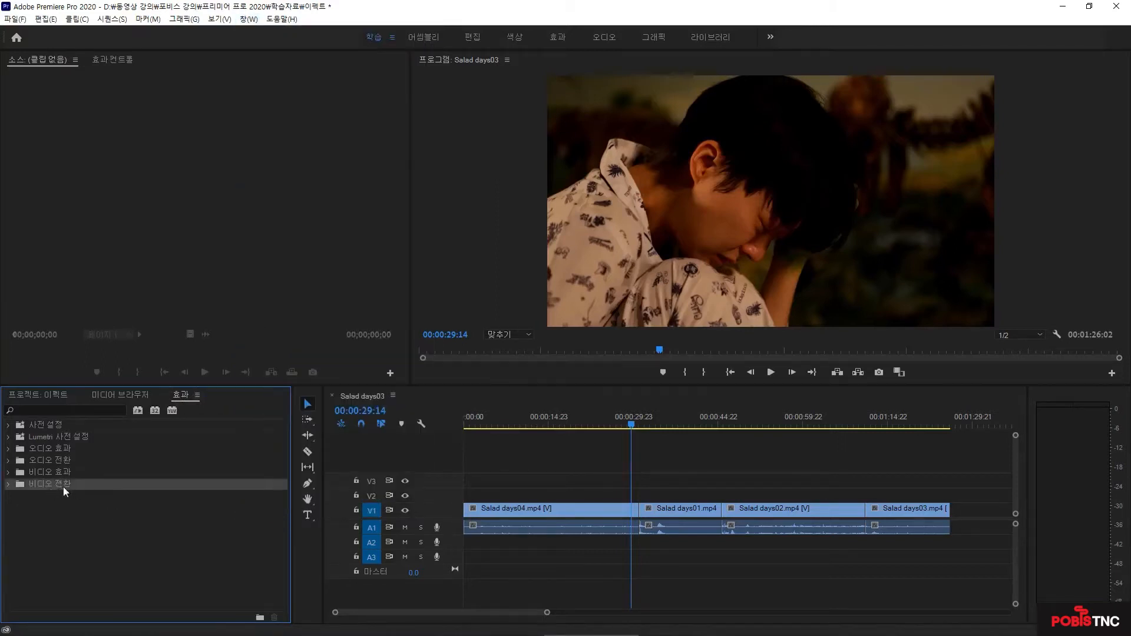
left_click(8, 484)
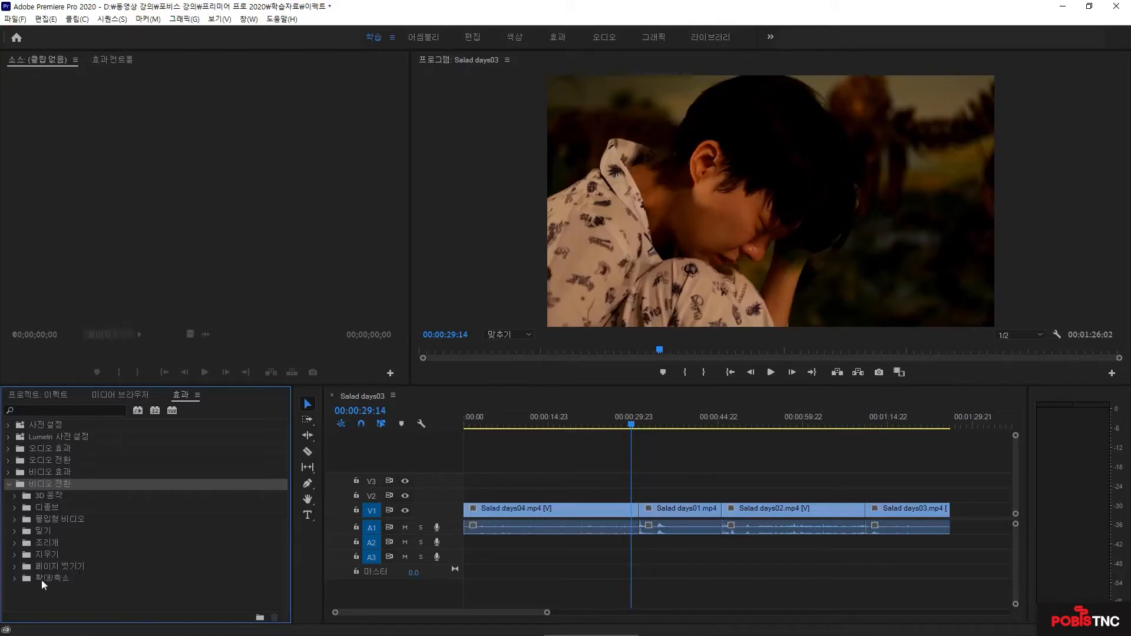
Step: Apply the 뒤집기 transition from the 3D 동작 group to the cut between Salad days04.mp4 and Salad days01.mp4
left_click(41, 497)
left_click(15, 496)
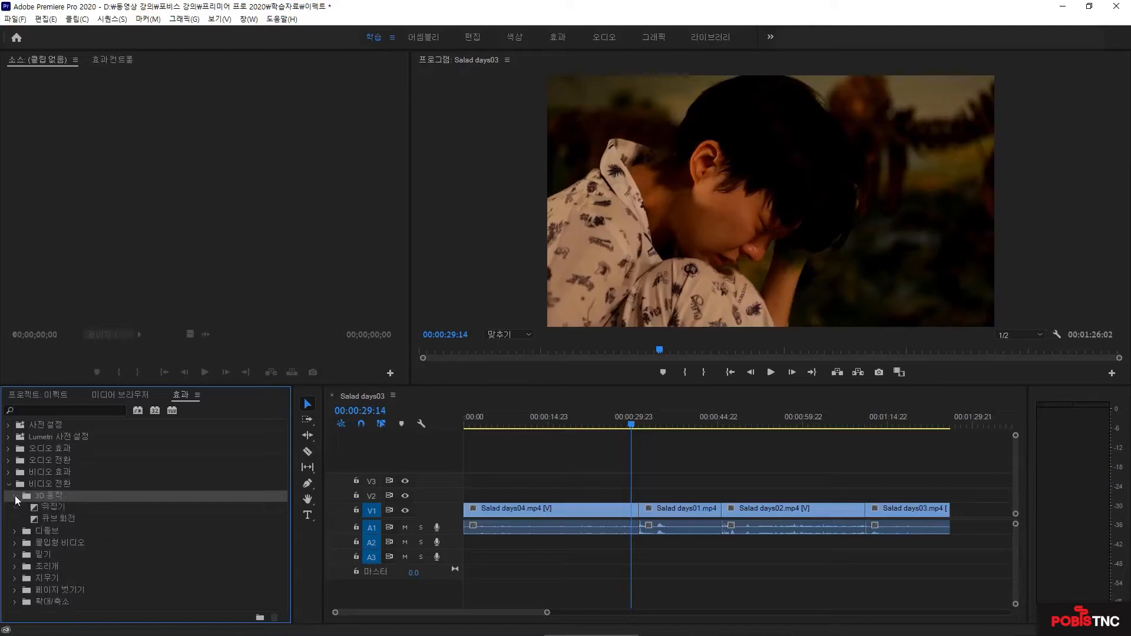
left_click(53, 506)
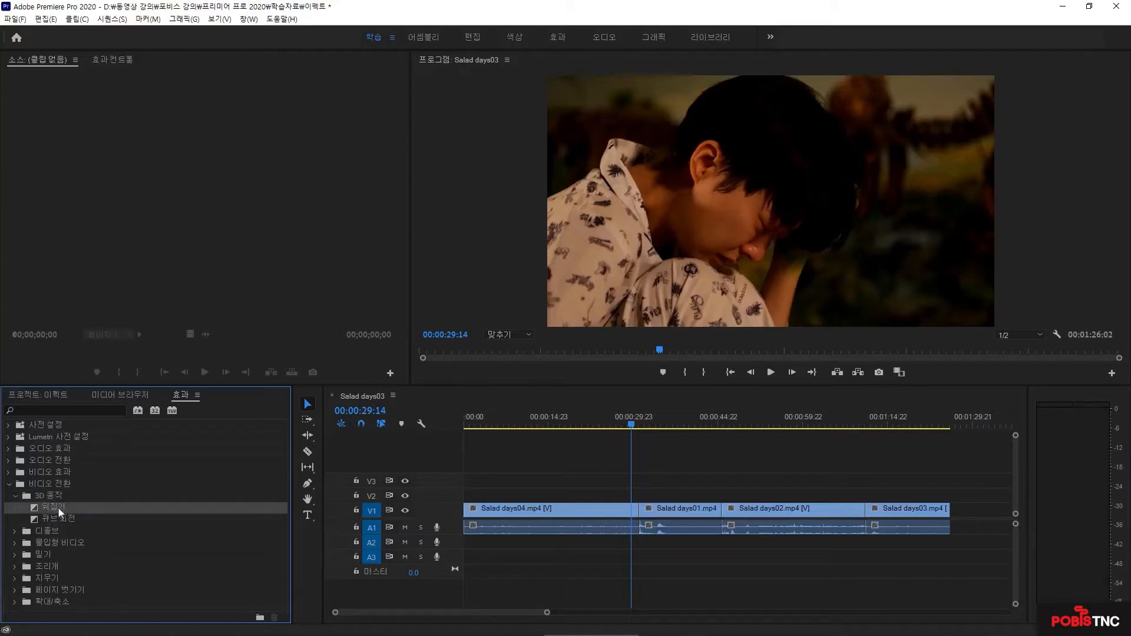
left_click_drag(55, 506, 644, 516)
Step: Enlarge the V1 track and scrub to 00:00:31:09 to preview the 뒤집기 transition
left_click_drag(547, 614, 440, 609)
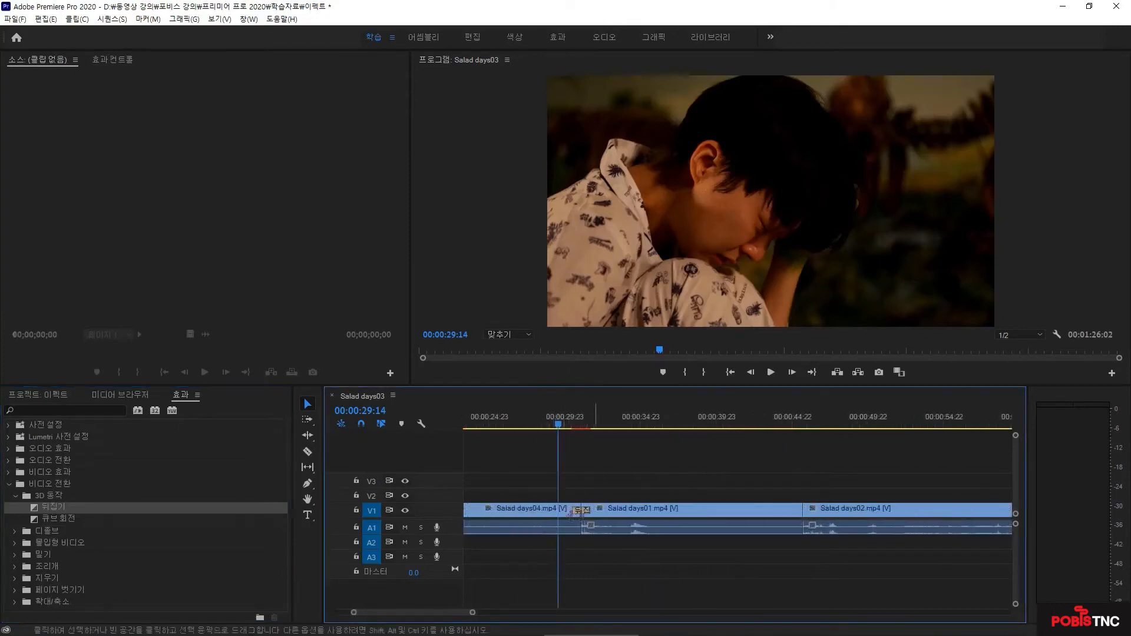
left_click_drag(451, 489, 453, 468)
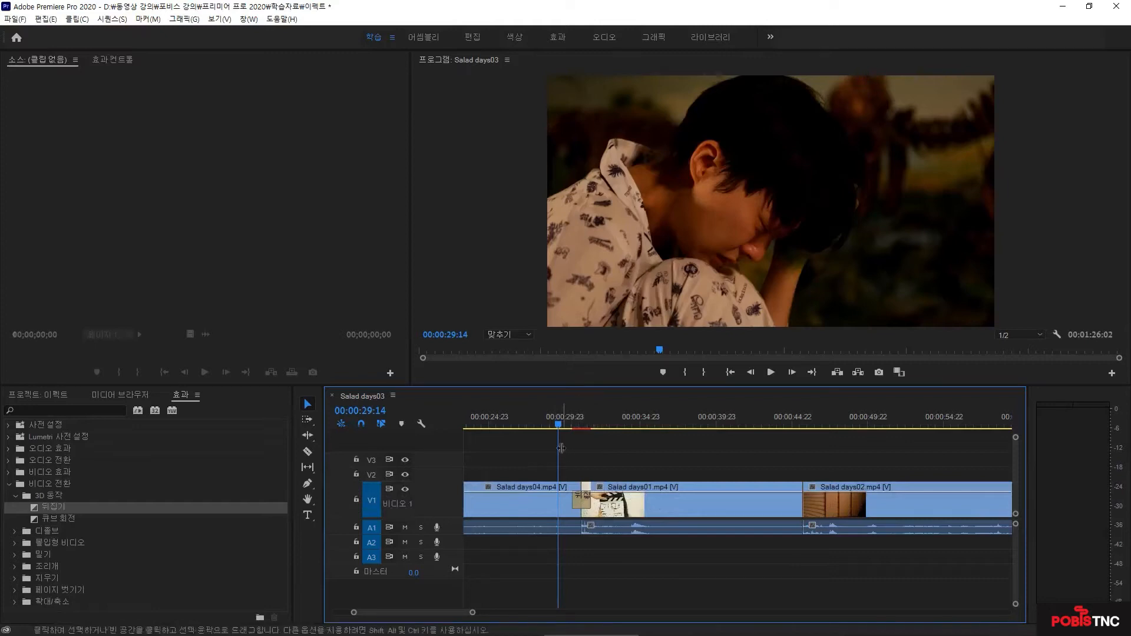
left_click_drag(559, 427, 586, 443)
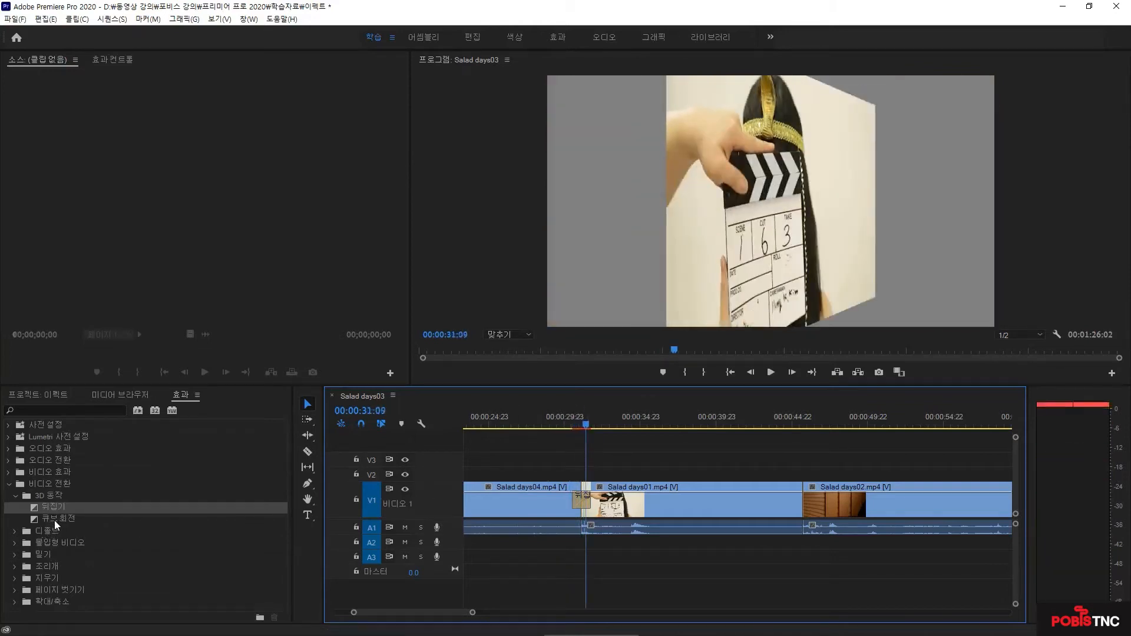
Step: Apply the 큐브 회전 transition between Salad days01.mp4 and Salad days02.mp4 and stretch its duration to 00:00:01:18
left_click_drag(55, 521, 806, 505)
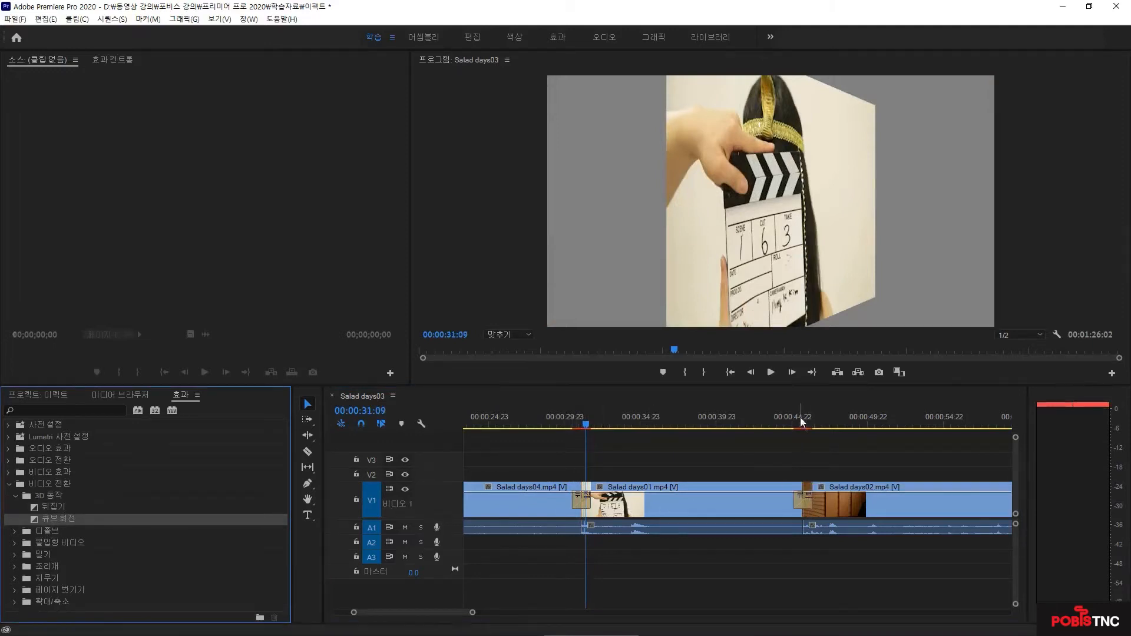
left_click_drag(798, 418, 805, 447)
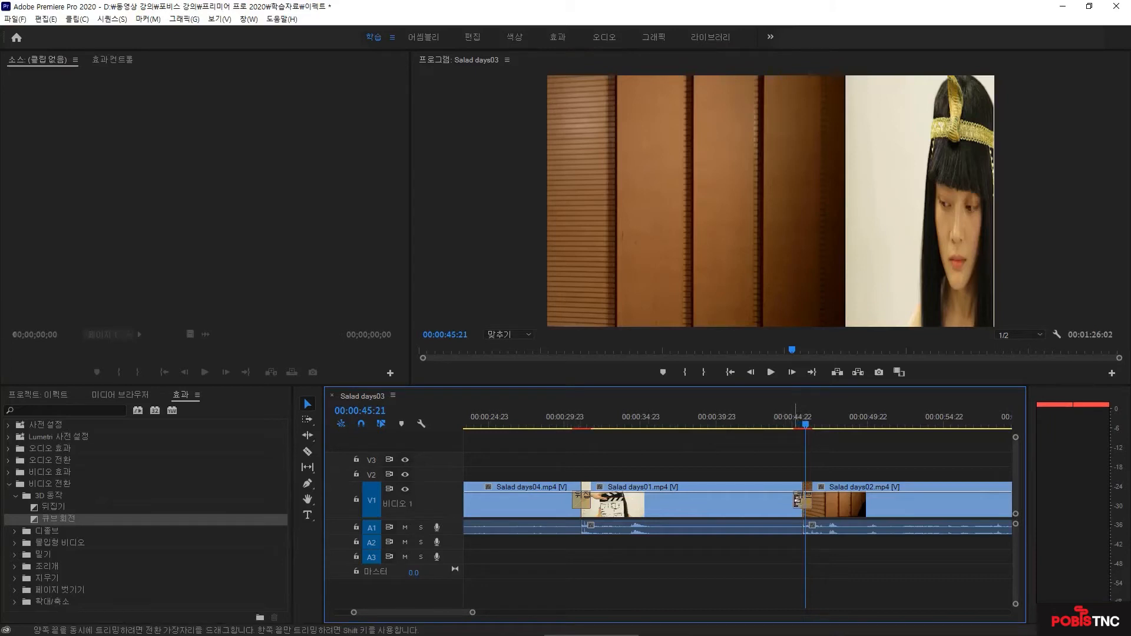
left_click_drag(796, 500, 771, 501)
left_click_drag(773, 500, 813, 500)
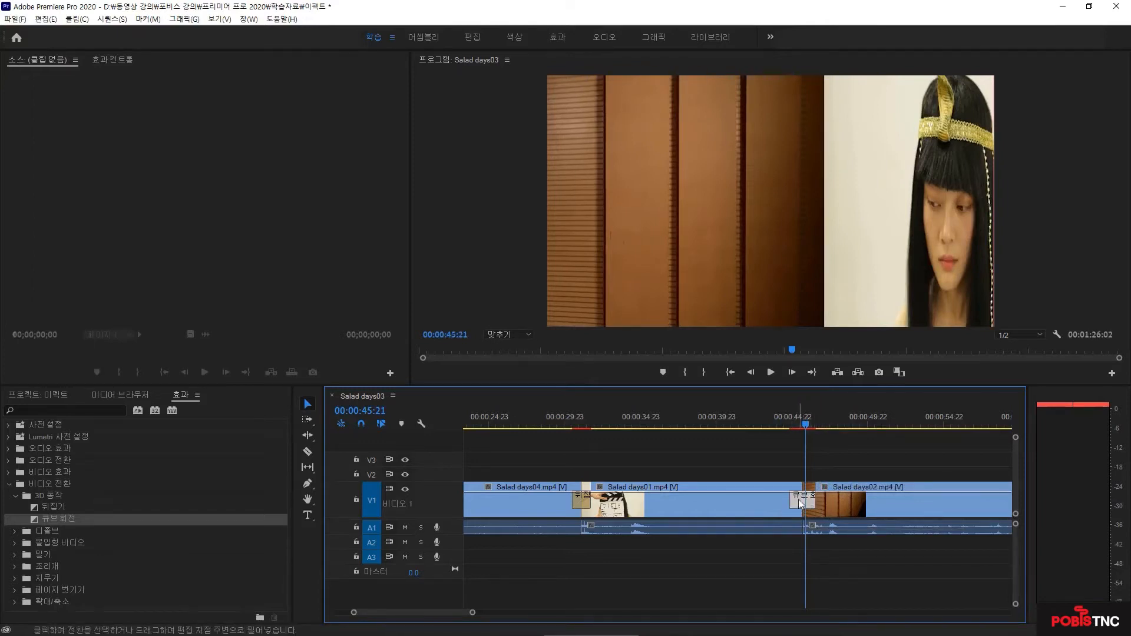
double_click(797, 500)
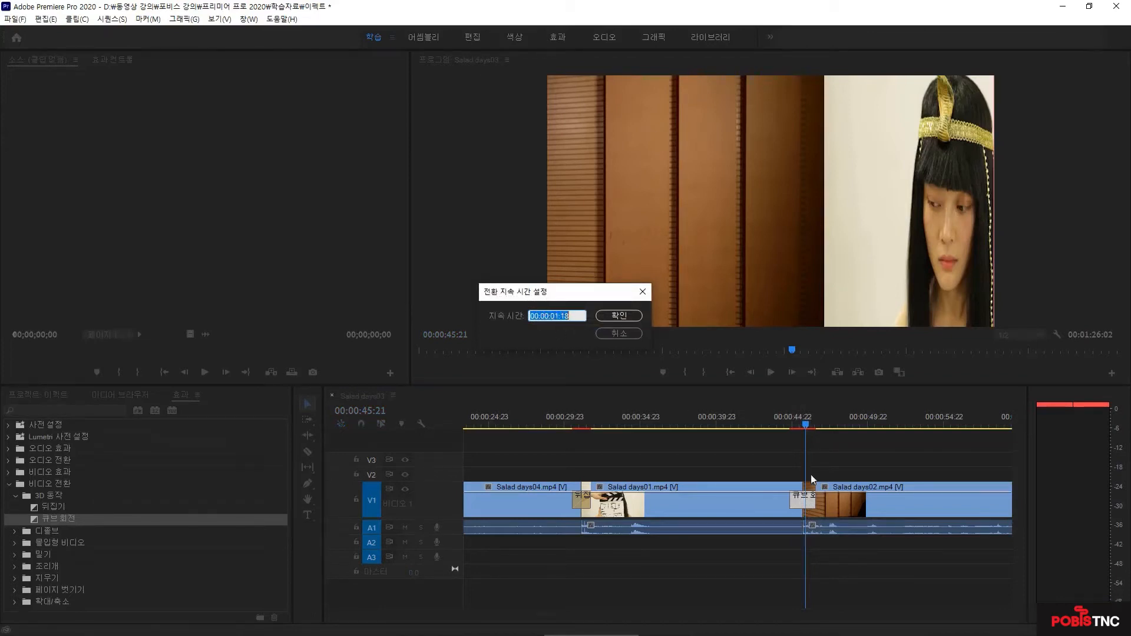
left_click(632, 332)
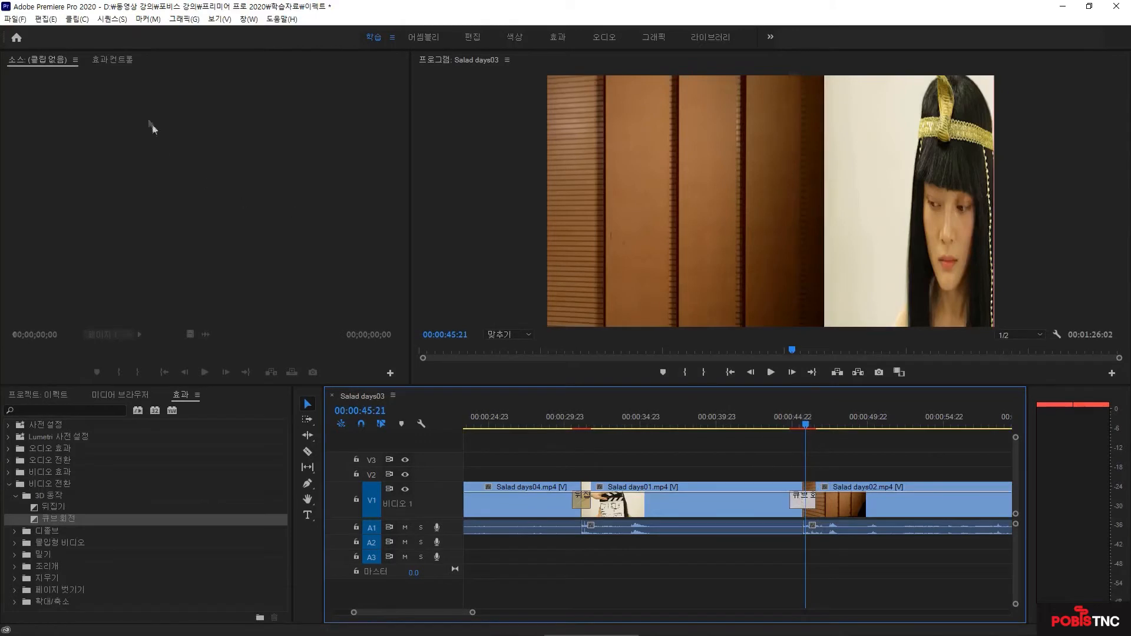
Step: Try a vertical rotation direction for the 큐브 회전 transition and return it to horizontal
left_click(112, 58)
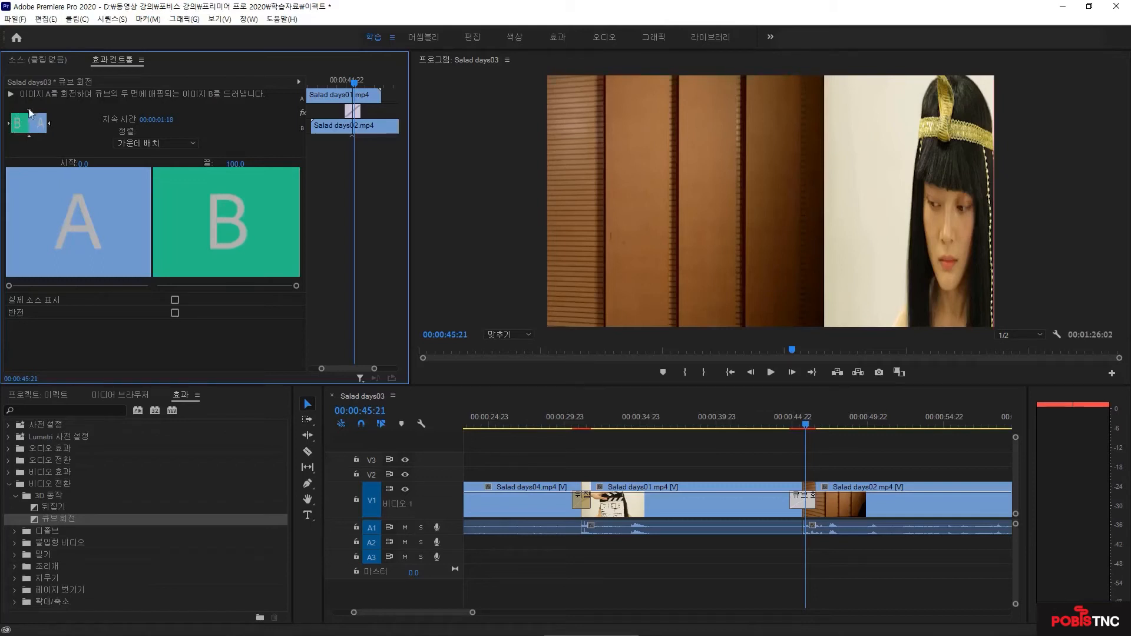
left_click(30, 134)
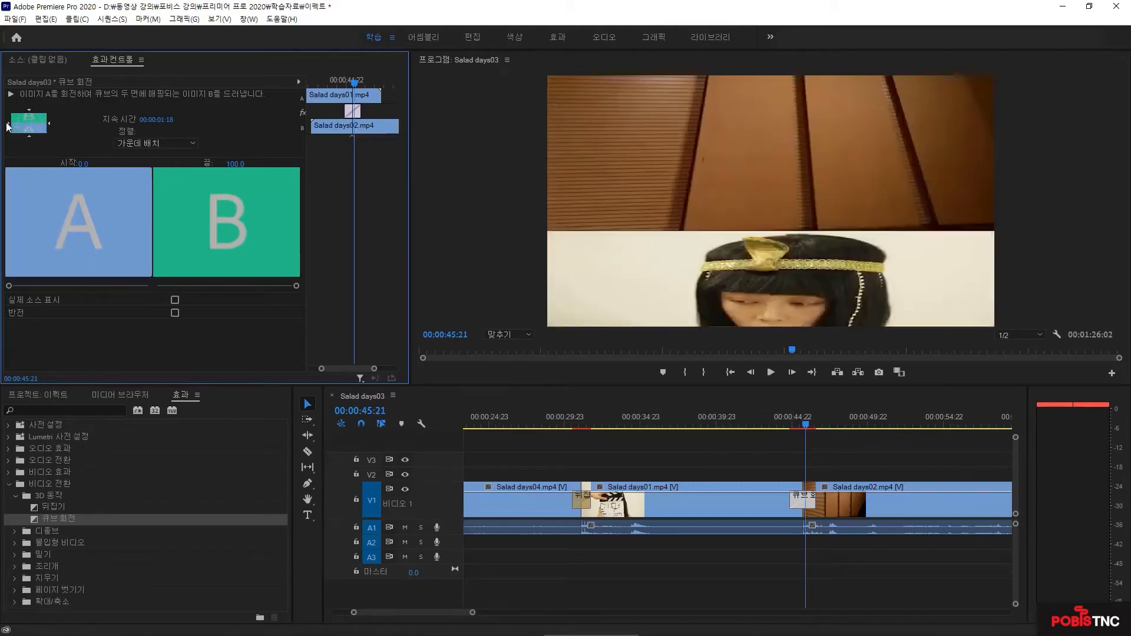
left_click(8, 123)
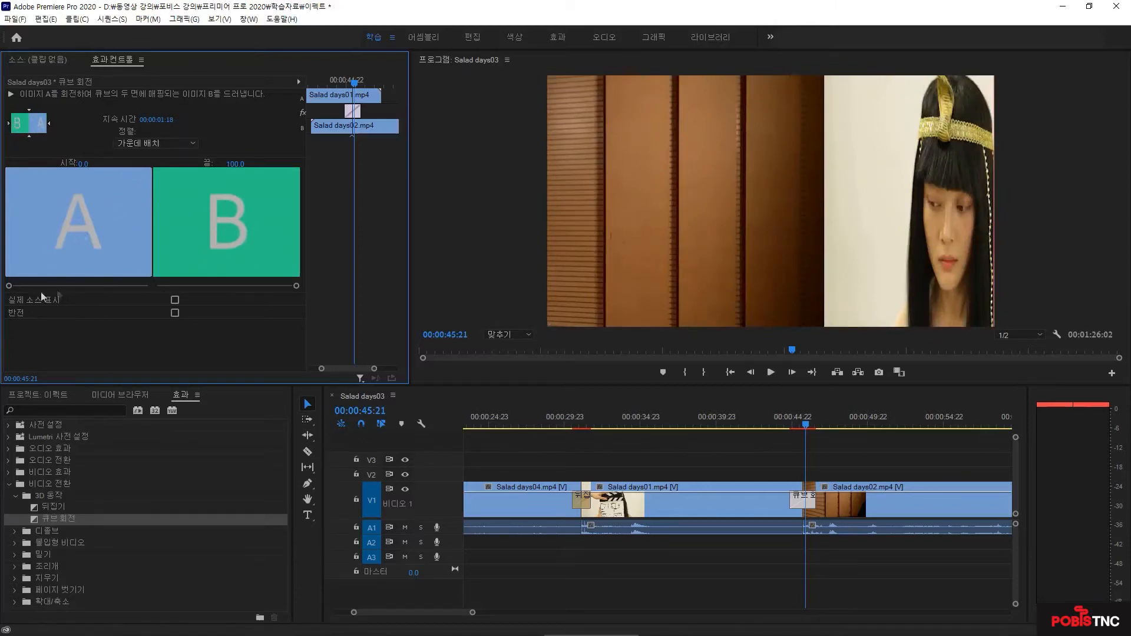
Step: Try the start and end sliders and the 실제 소스 표시 and 반전 options of the 큐브 회전 transition
mouse_move(9, 286)
left_mouse_down()
mouse_move(54, 287)
mouse_move(8, 287)
left_mouse_up()
mouse_move(295, 285)
left_mouse_down()
mouse_move(268, 287)
mouse_move(310, 286)
left_mouse_up()
left_click(175, 300)
left_click(175, 301)
left_click(175, 312)
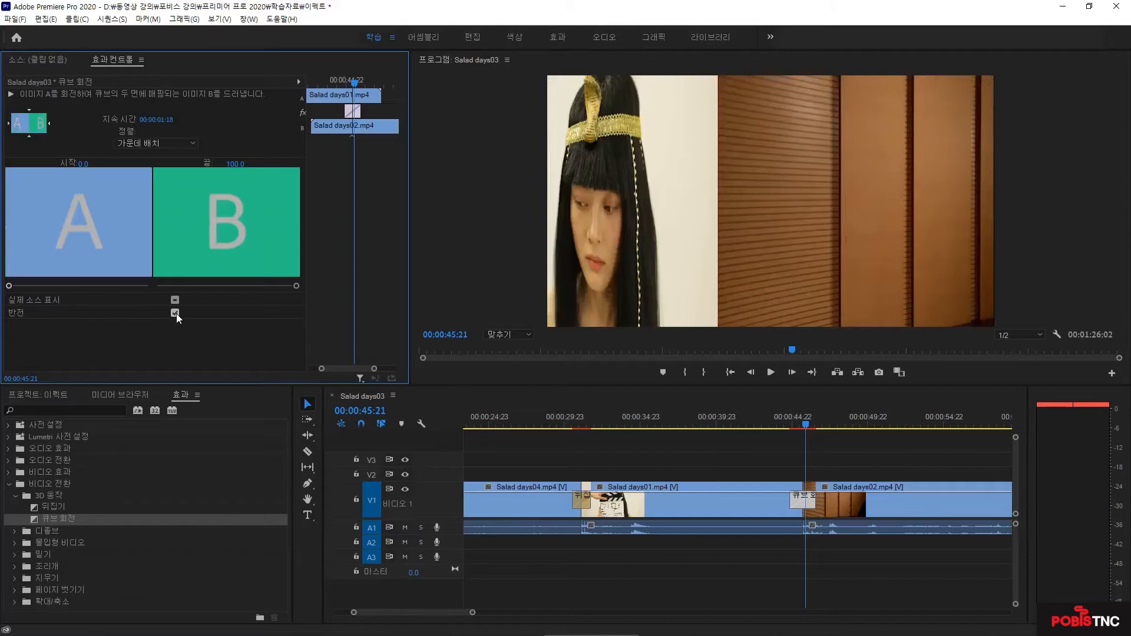
left_click(175, 313)
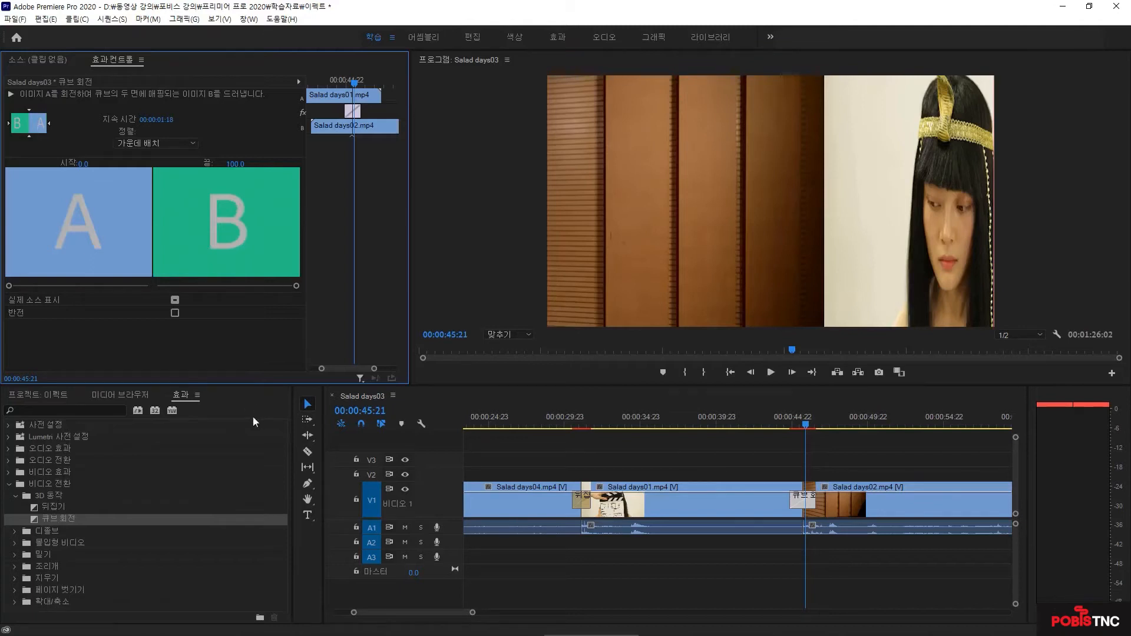
Step: Set 비추가 디졸브 from the 디졸브 group as the default transition
left_click(23, 531)
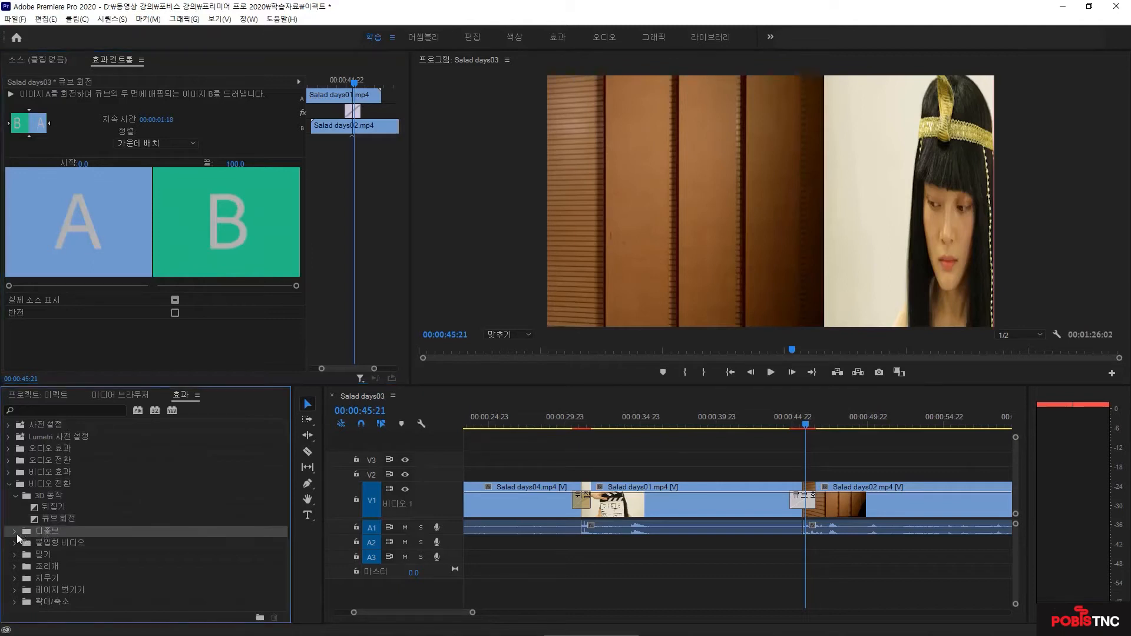
left_click(15, 531)
scroll(100, 517, "down", 3)
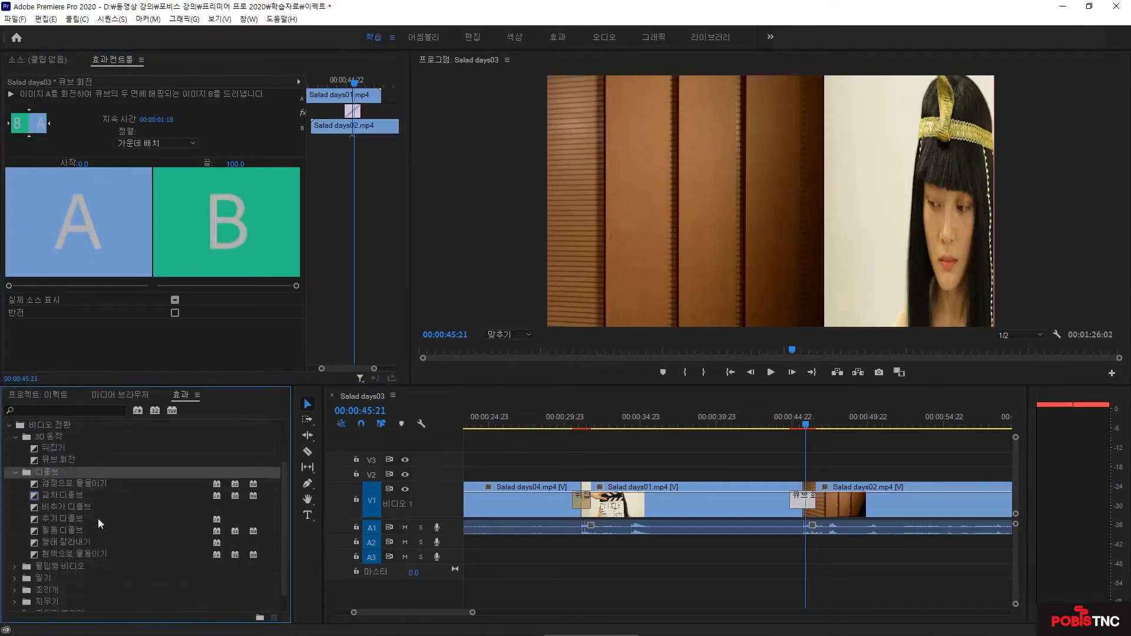
left_click(70, 495)
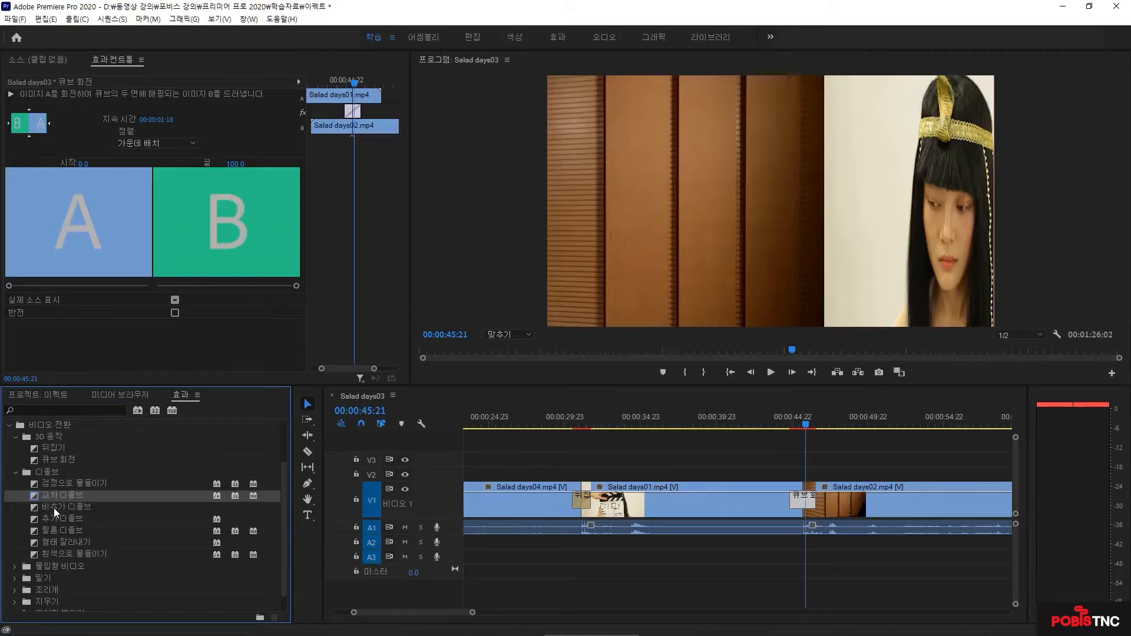
right_click(54, 507)
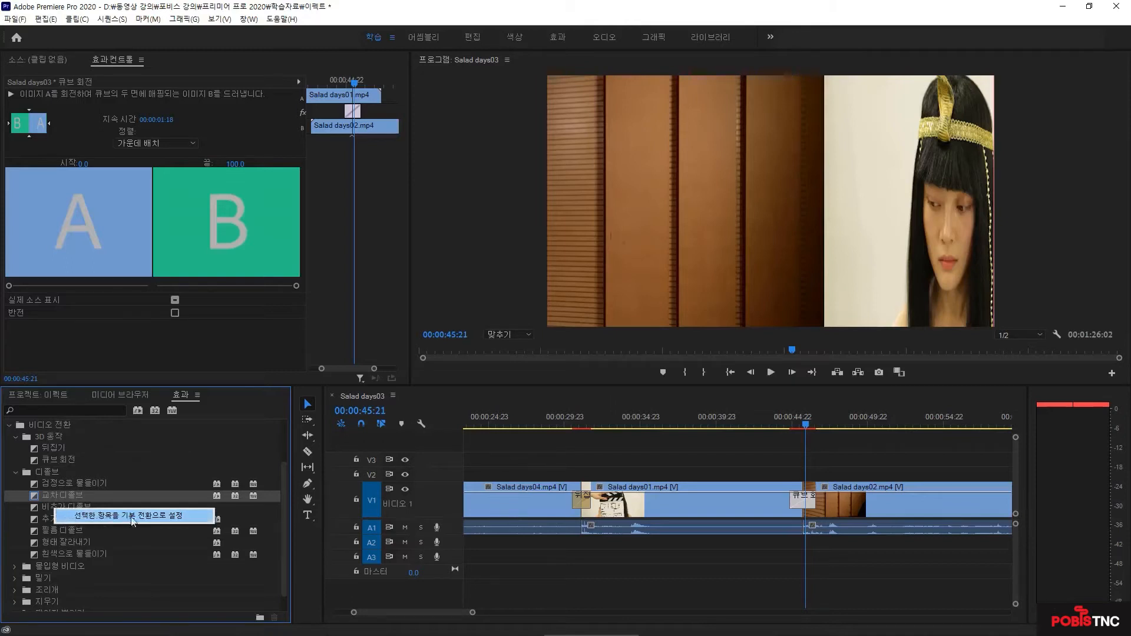
left_click(179, 516)
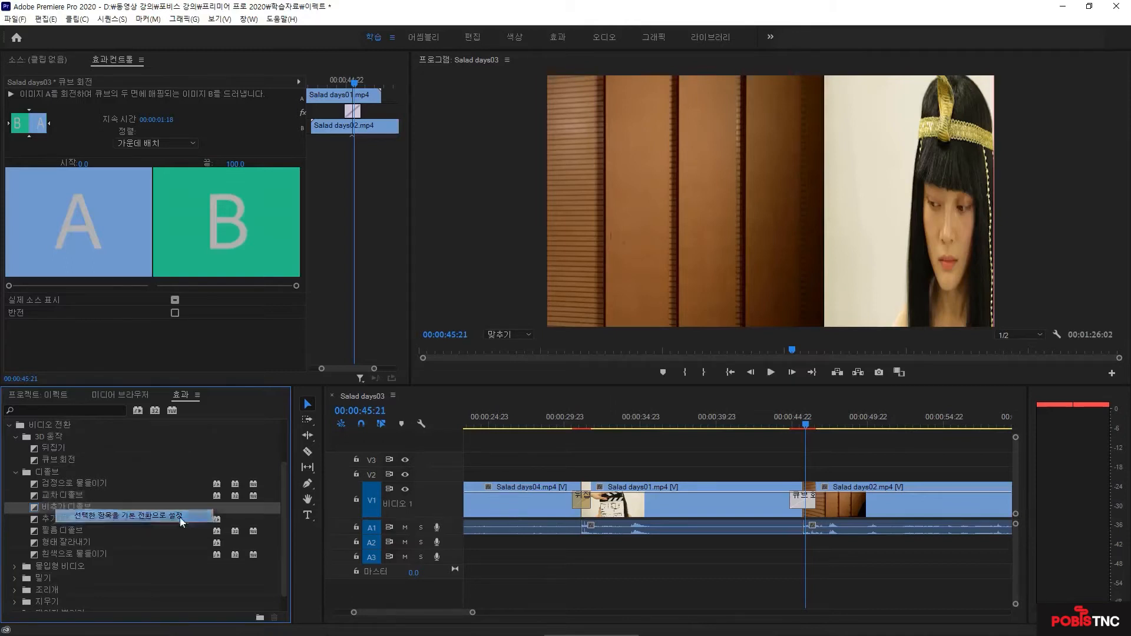
Step: Set 교차 디졸브 as the default transition, apply it between Salad days04.mp4 and Salad days01.mp4, and preview it at 00:00:31:06
right_click(62, 497)
left_click(69, 504)
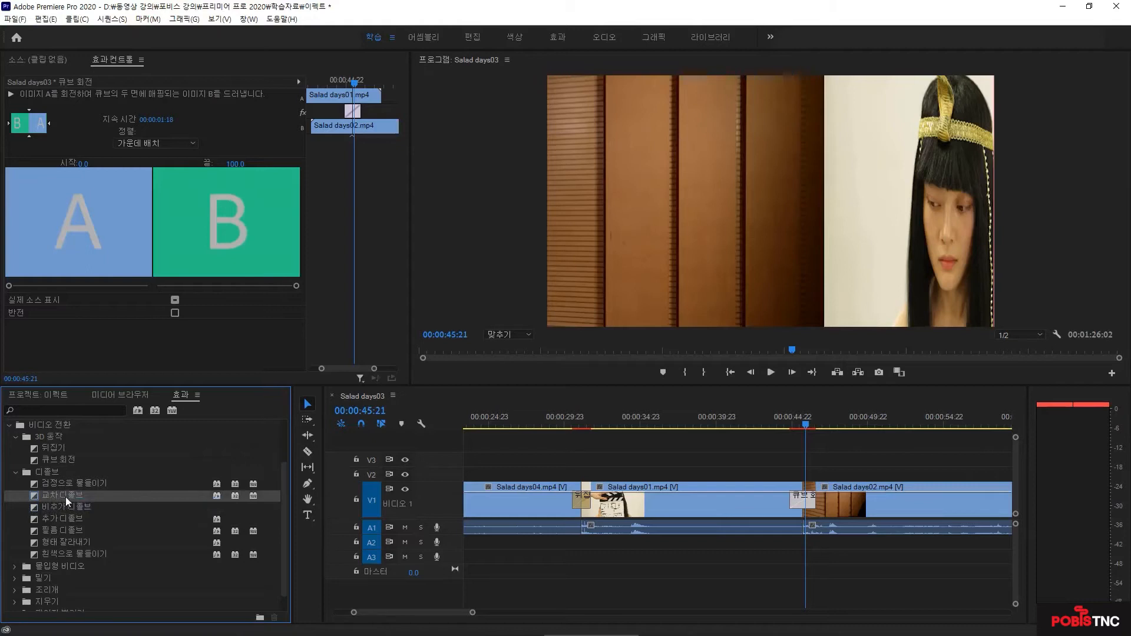
left_click_drag(65, 496, 585, 508)
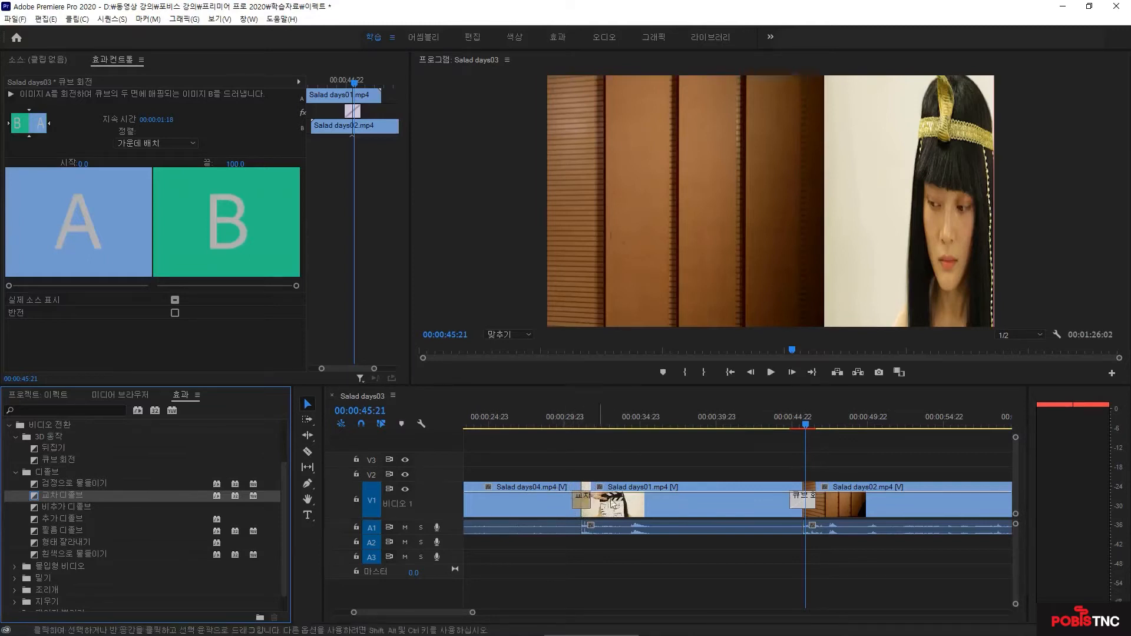
left_click_drag(805, 460, 584, 457)
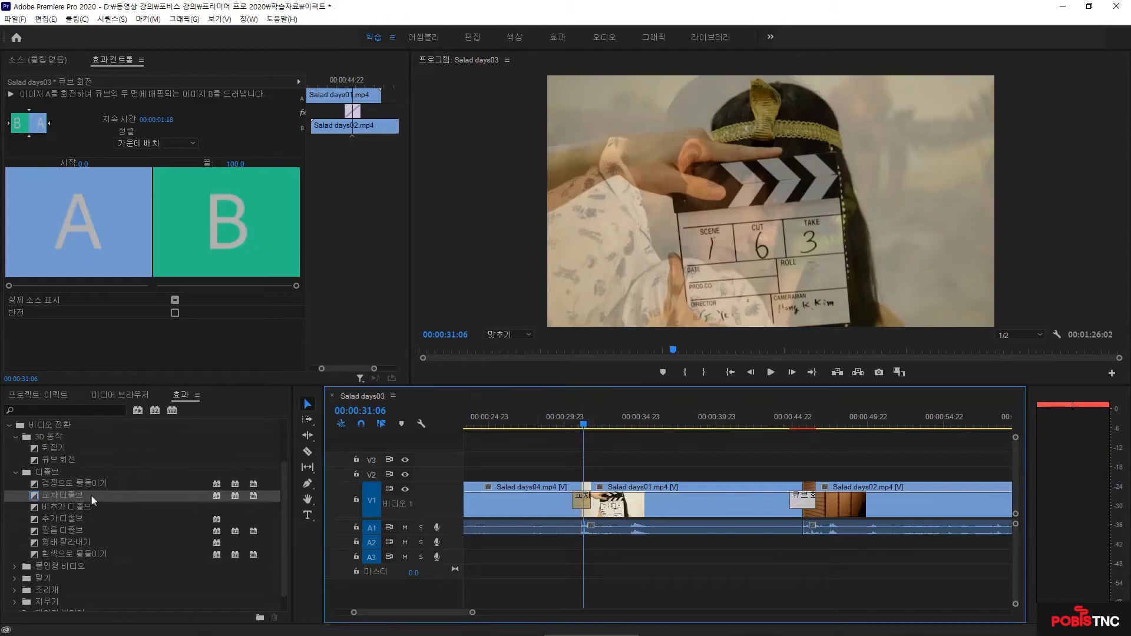
Step: Apply the 가속 페이드 audio crossfade to the A1 cut between Salad days04.mp4 and Salad days01.mp4, and enlarge the A1 track
scroll(89, 518, "down", 1)
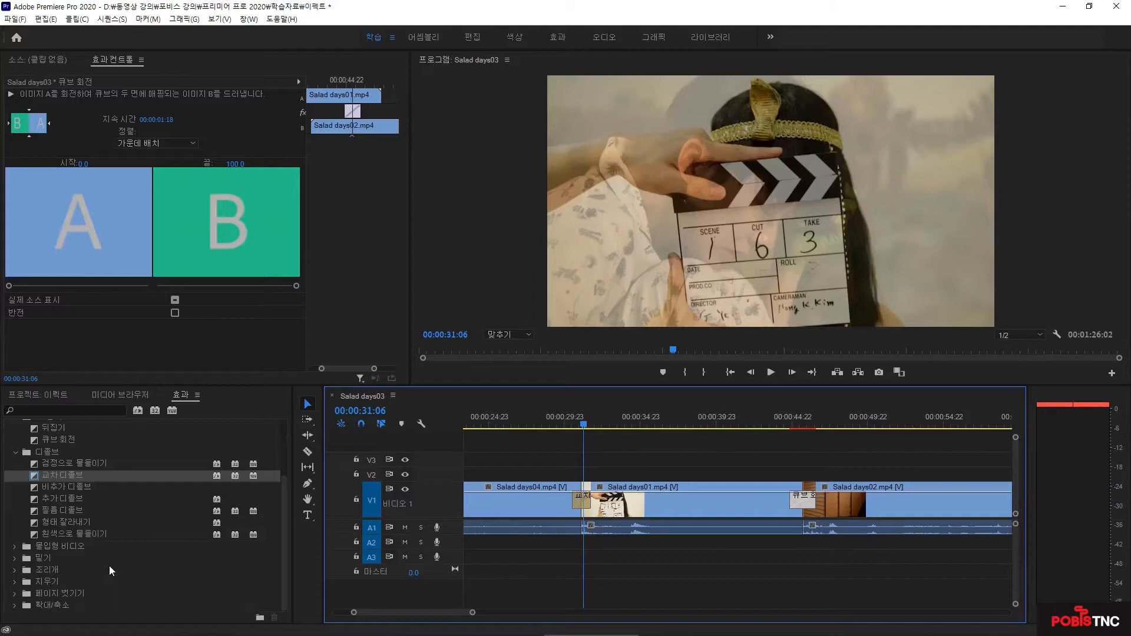
scroll(114, 558, "up", 2)
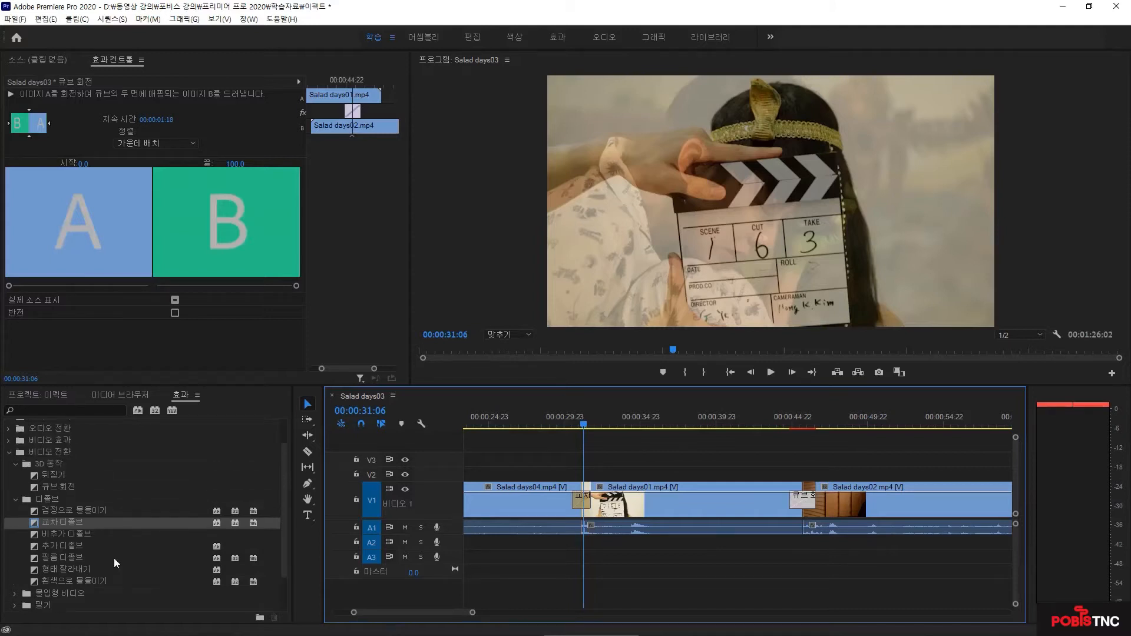
scroll(114, 557, "up", 1)
left_click(8, 478)
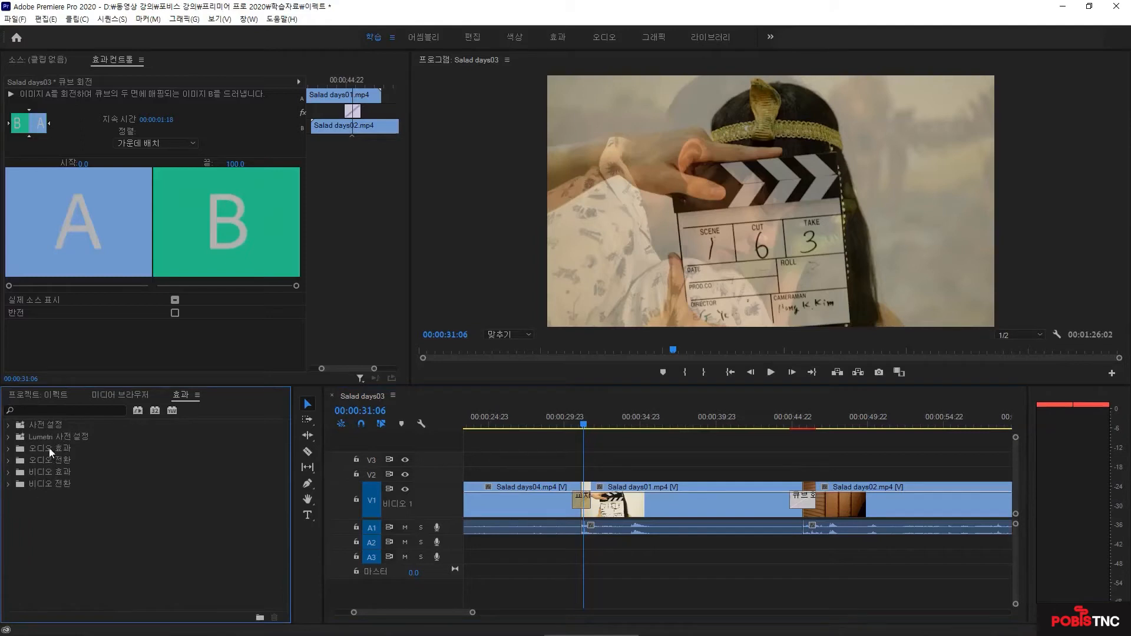
left_click(9, 460)
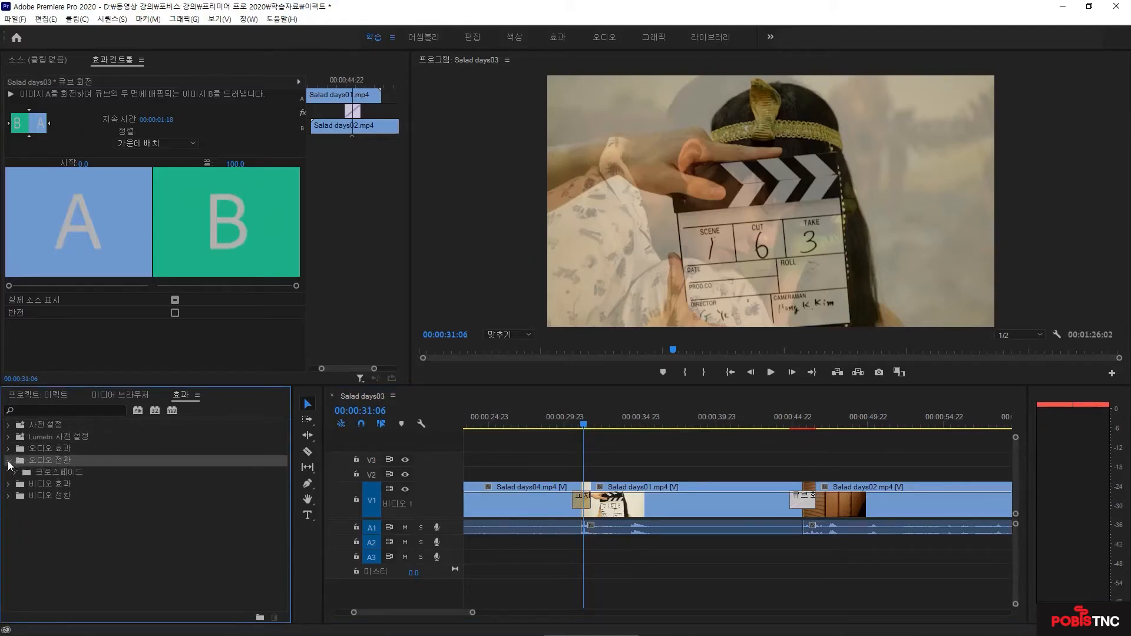
left_click(14, 472)
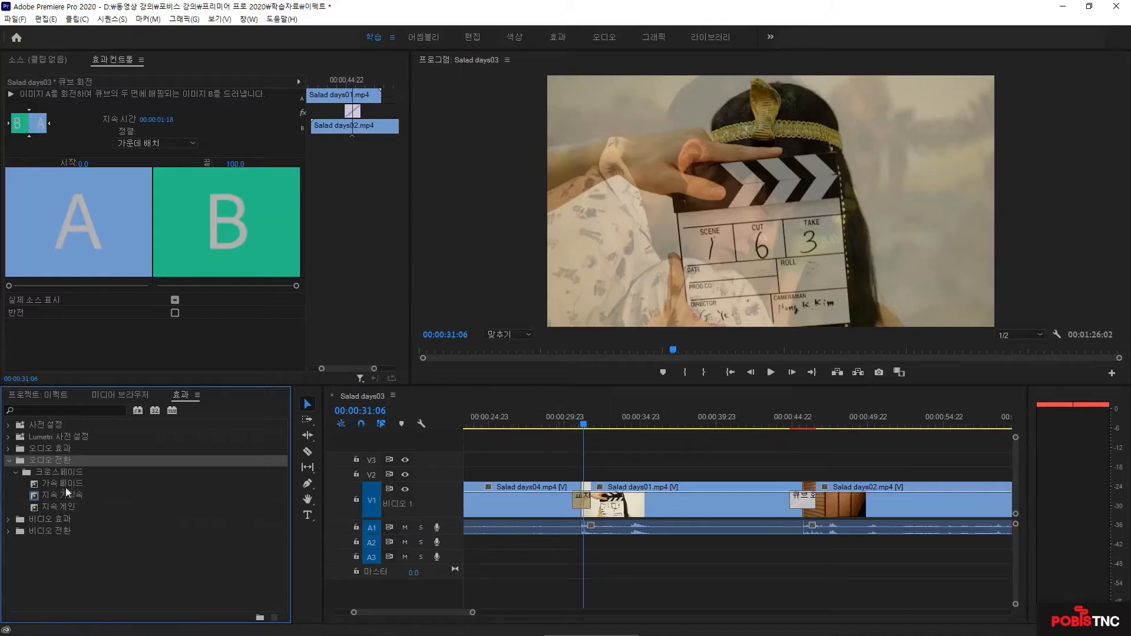
left_click_drag(65, 485, 586, 543)
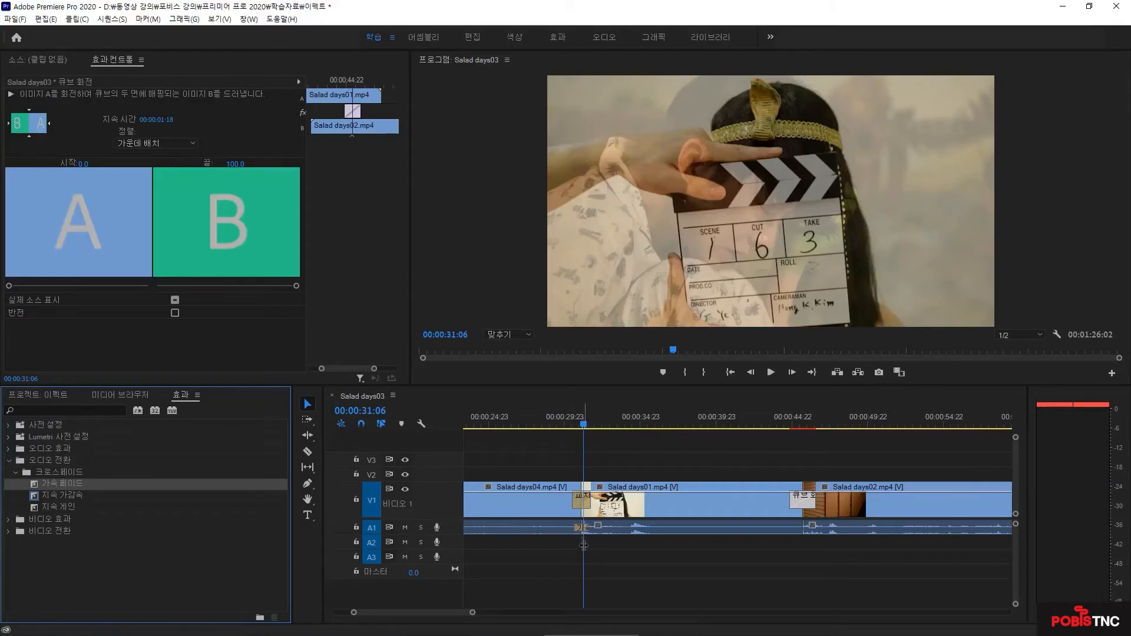
left_click_drag(442, 534, 441, 556)
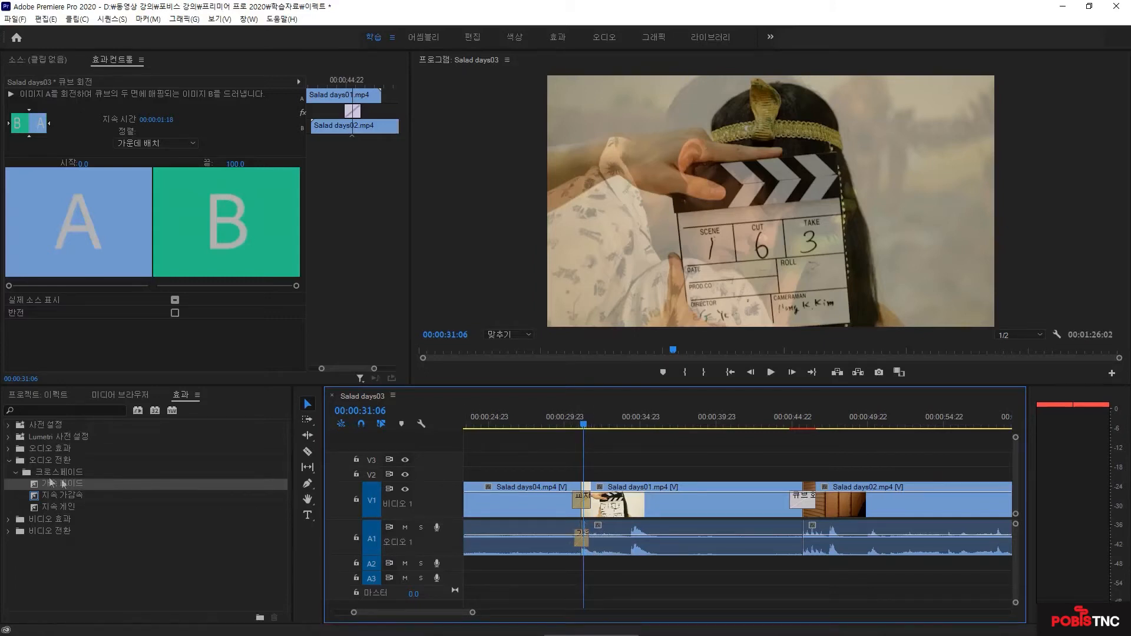
Step: Delete the 교차 디졸브, the A1 audio crossfade and the 큐브 회전 transition from the Salad days cuts
left_click(8, 461)
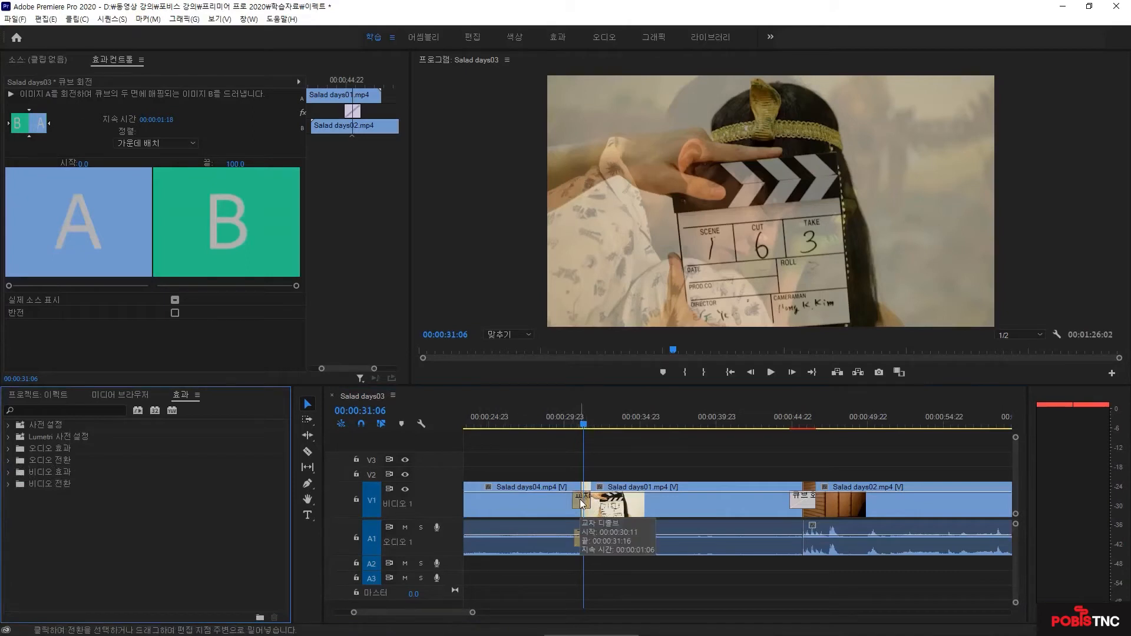
left_click(580, 500)
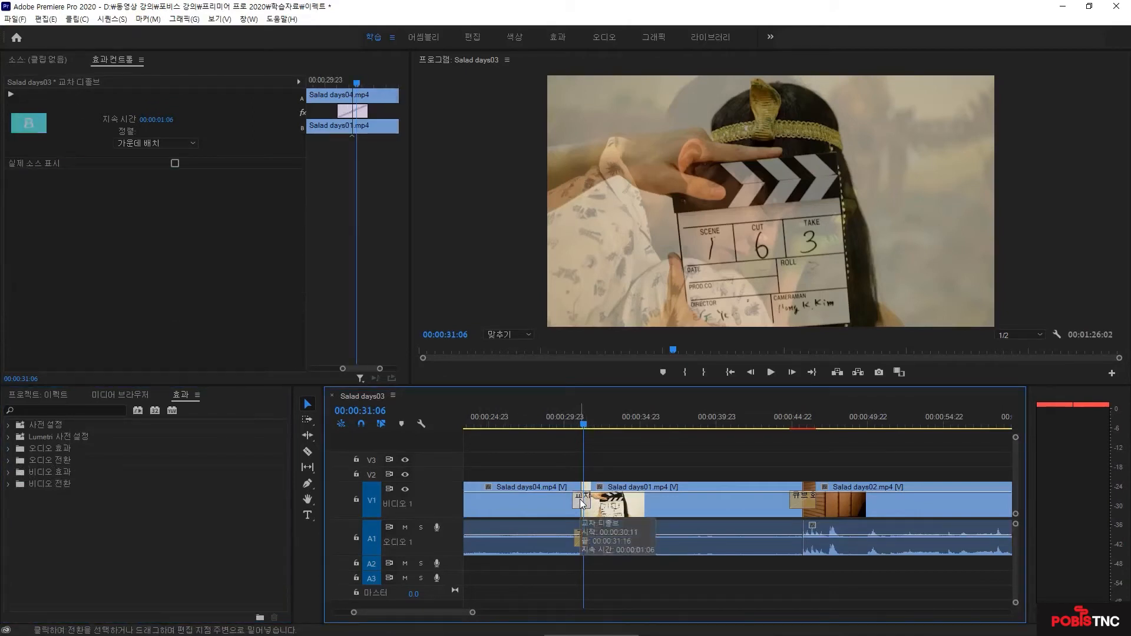
key("Delete")
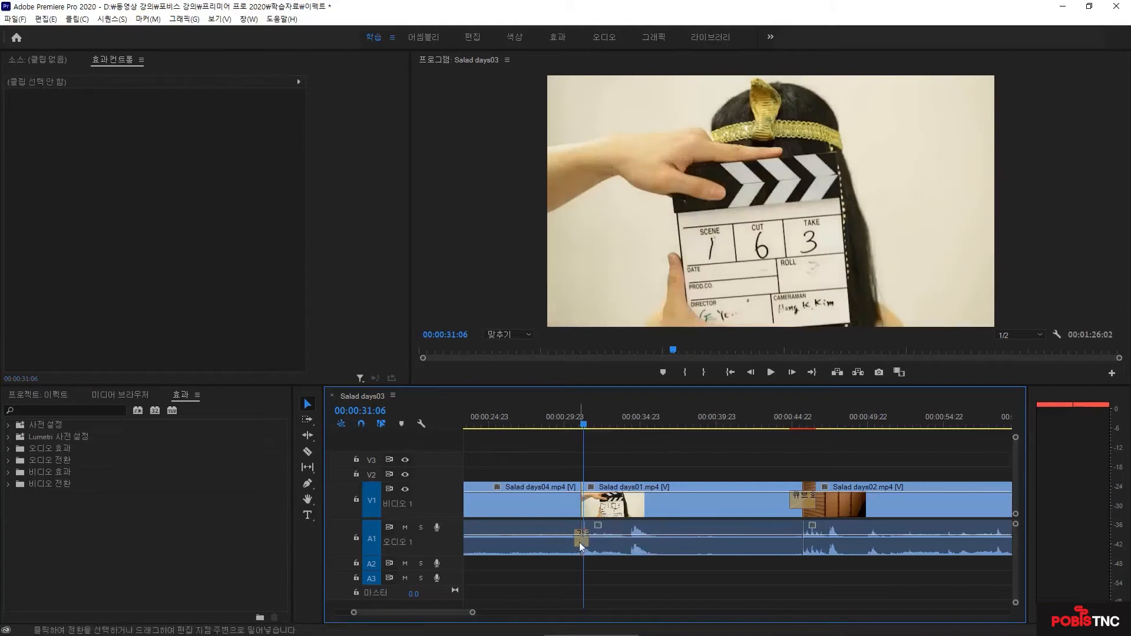
left_click(579, 542)
key("Delete")
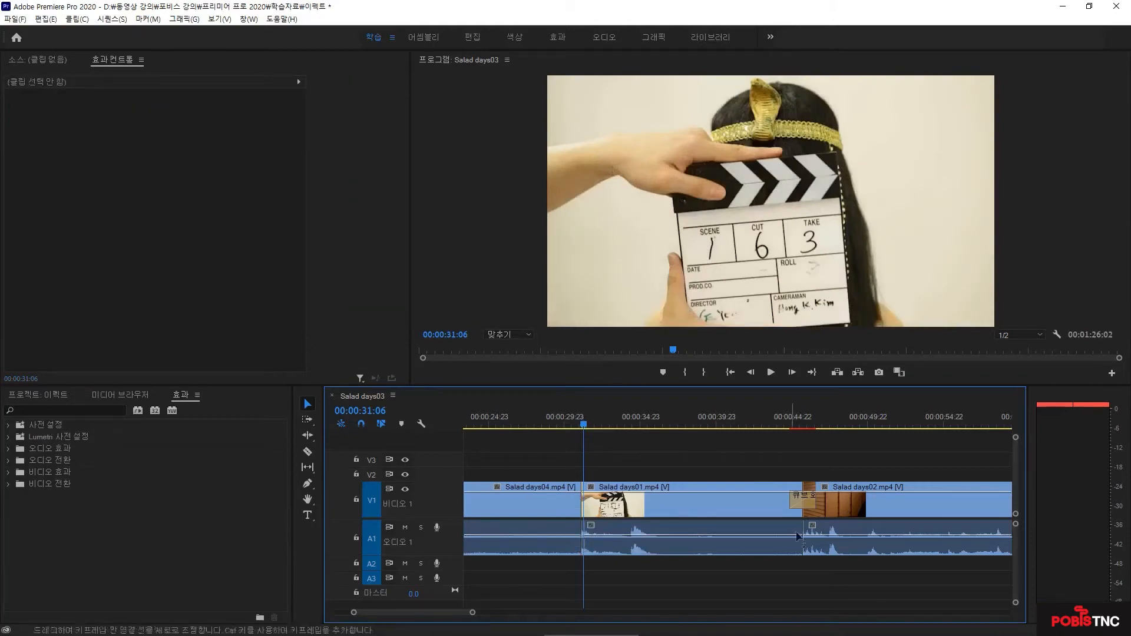
left_click(807, 505)
key("Delete")
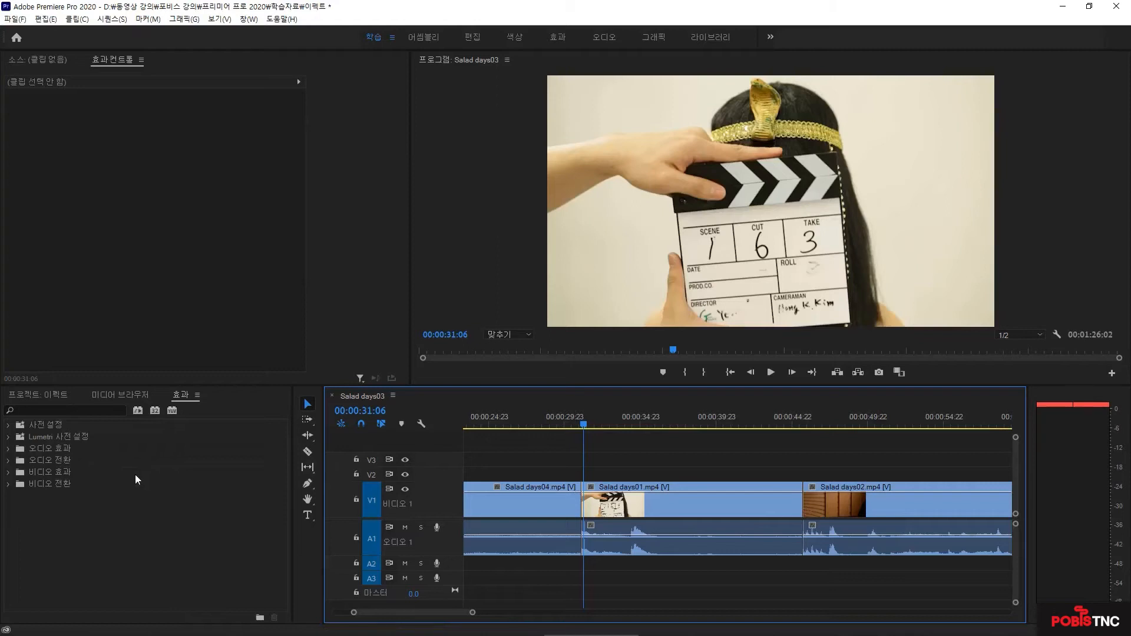
Step: Apply the 가로로 뒤집기 effect from the 변형 video effects to Salad days04.mp4 and preview it at 00:00:27:07
left_click(53, 472)
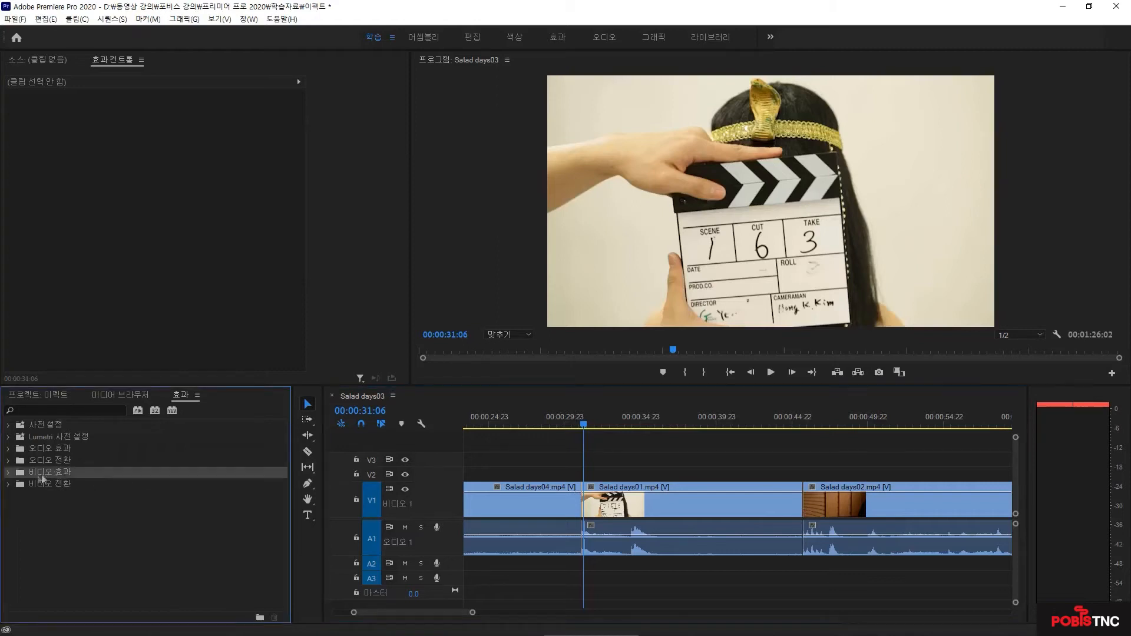
left_click(8, 471)
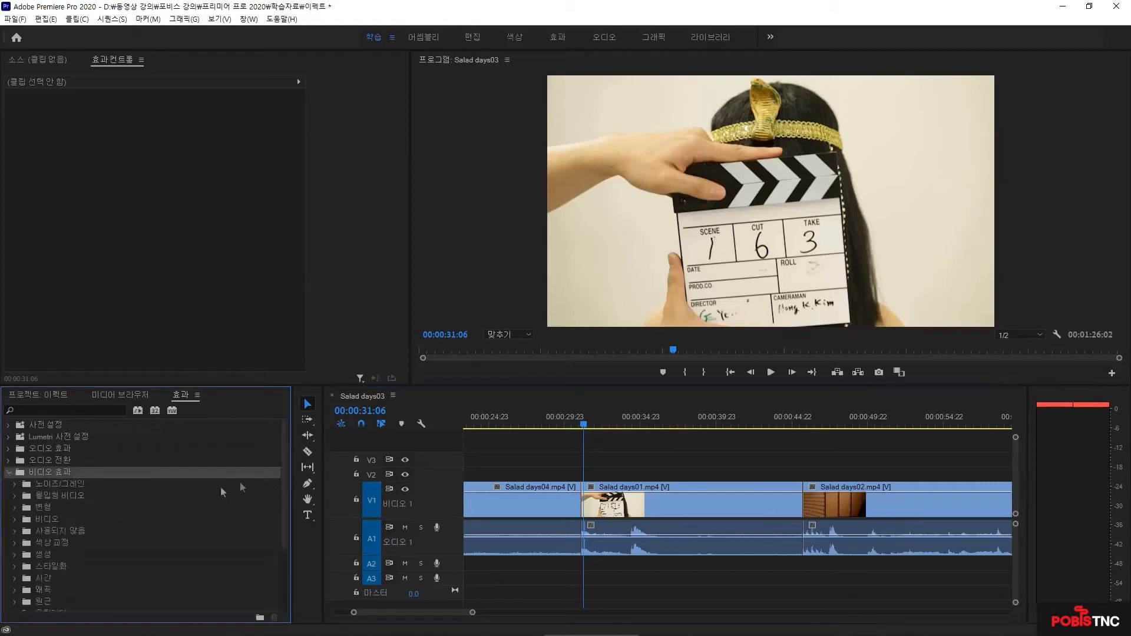
left_click_drag(283, 451, 287, 476)
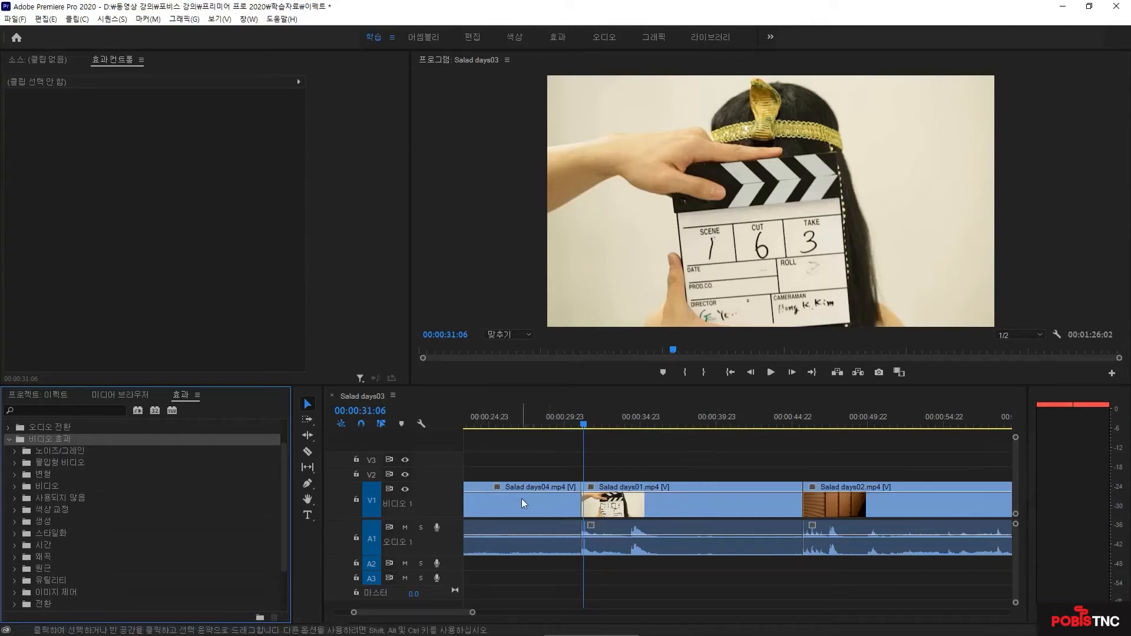
left_click(14, 475)
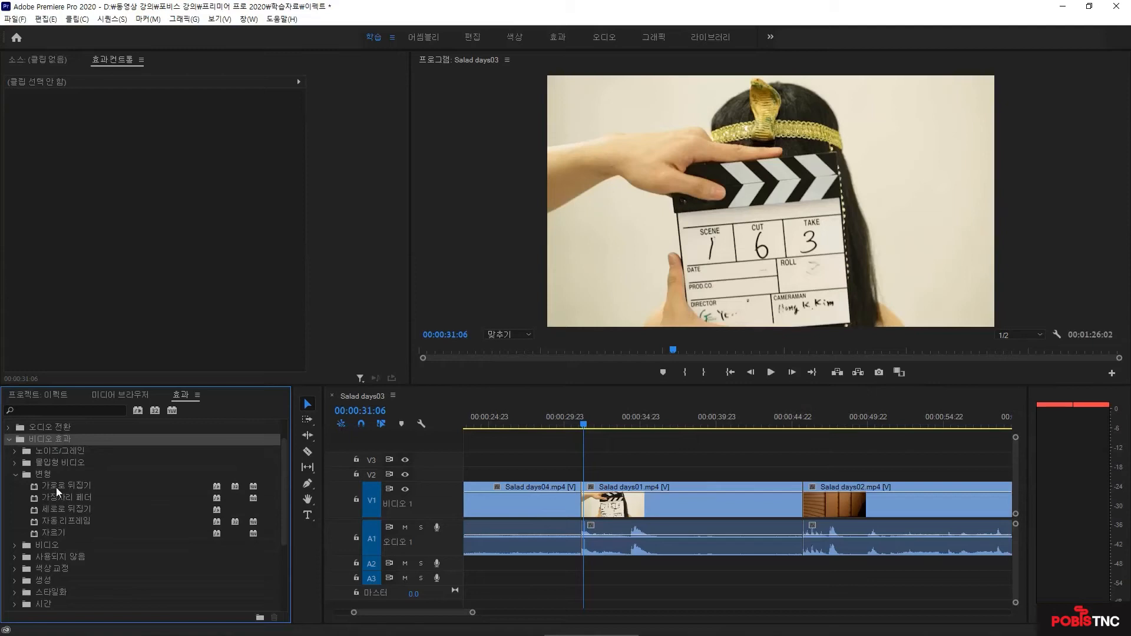
left_click_drag(61, 486, 518, 506)
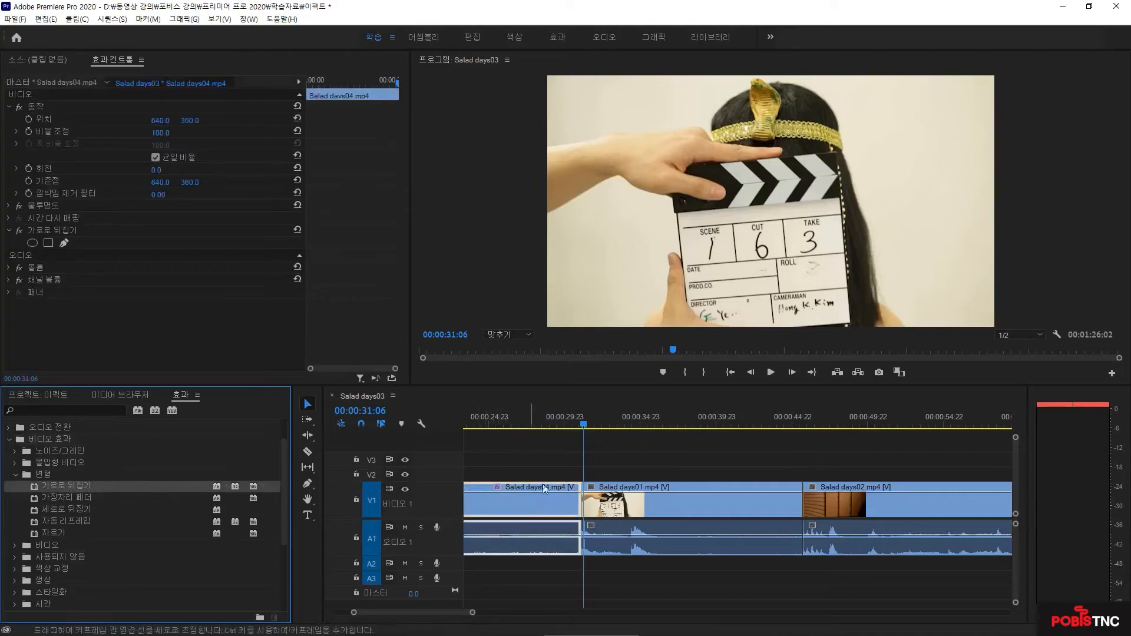
left_click_drag(582, 456, 523, 454)
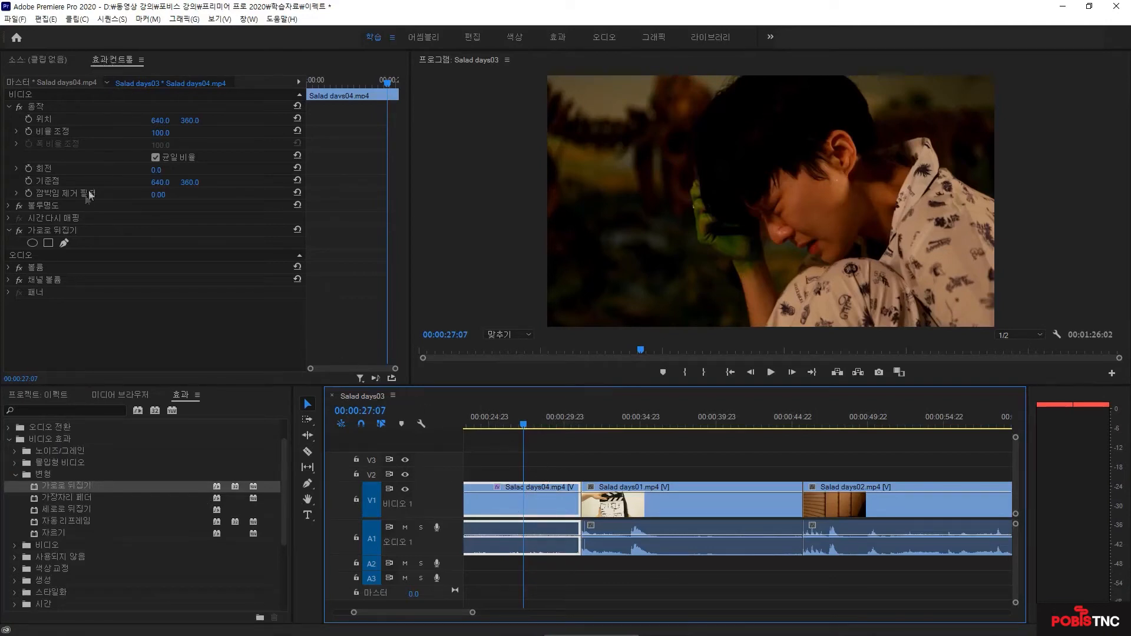
Step: Compare Salad days04.mp4 with the 가로로 뒤집기 effect off and on, and delete the effect from the clip
left_click(65, 230)
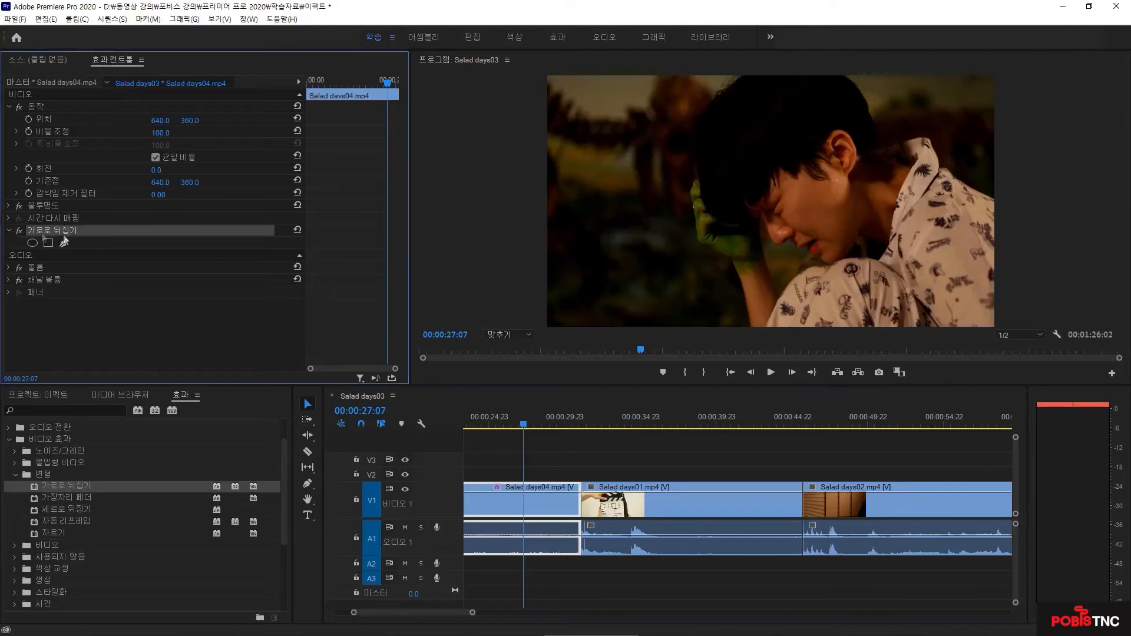
left_click(19, 230)
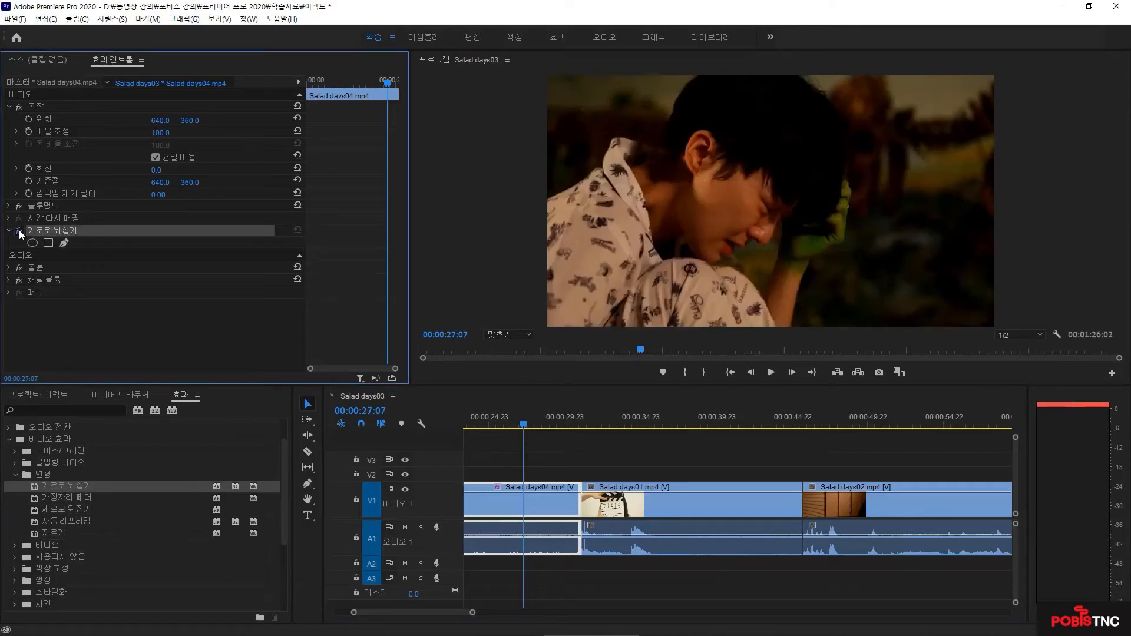
left_click(19, 230)
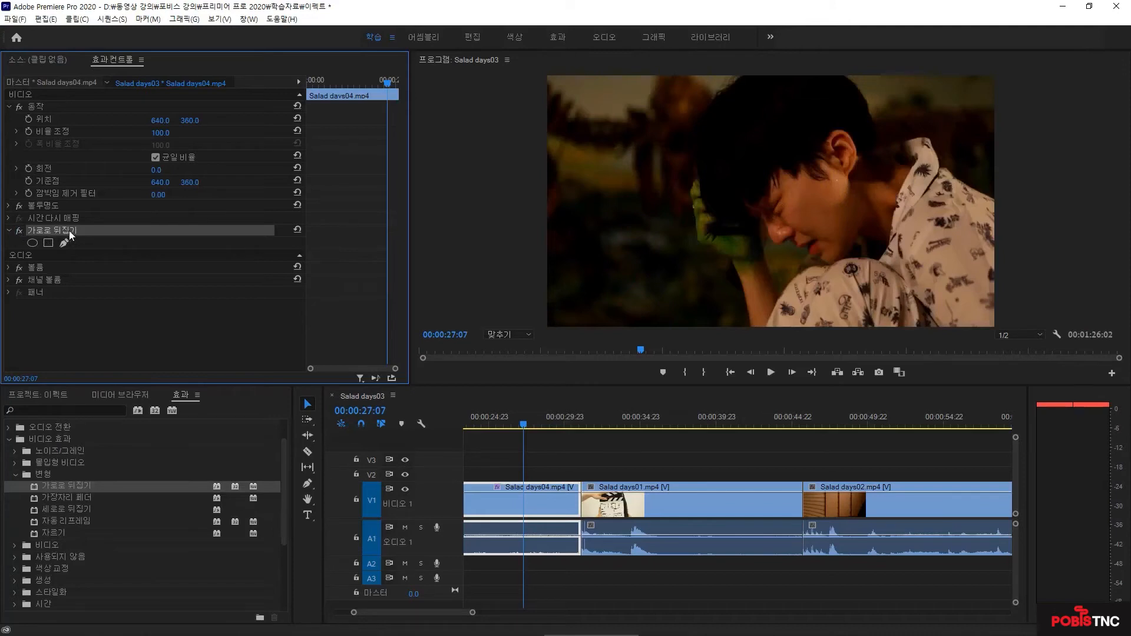
key("Delete")
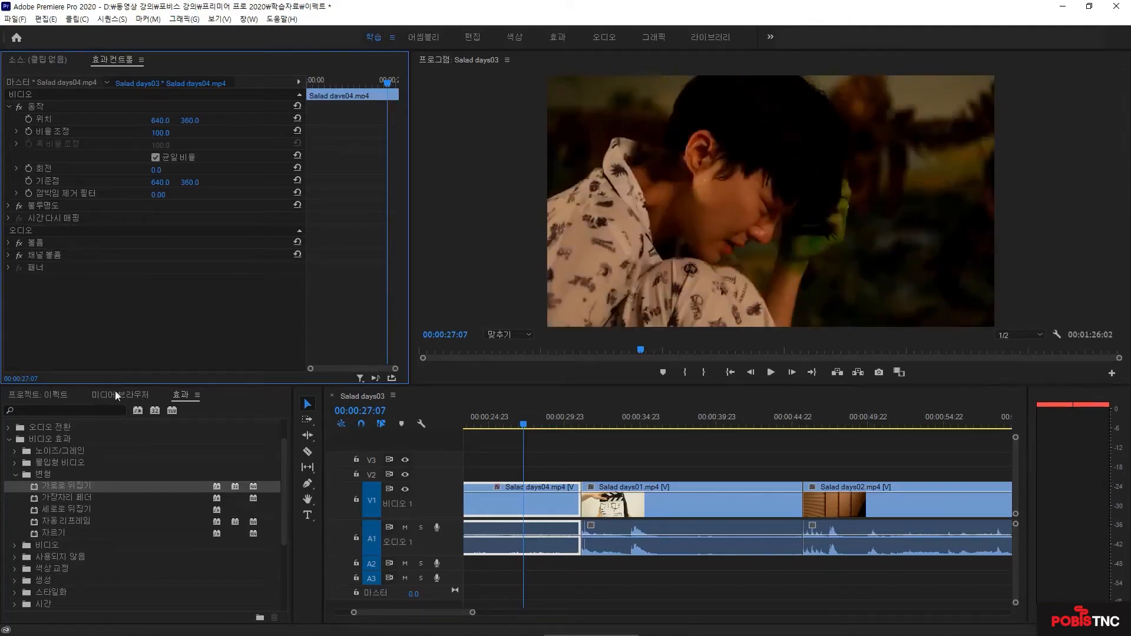
Step: Apply the 모자이크 effect from the 스타일화 video effects to Salad days04.mp4
left_click(16, 474)
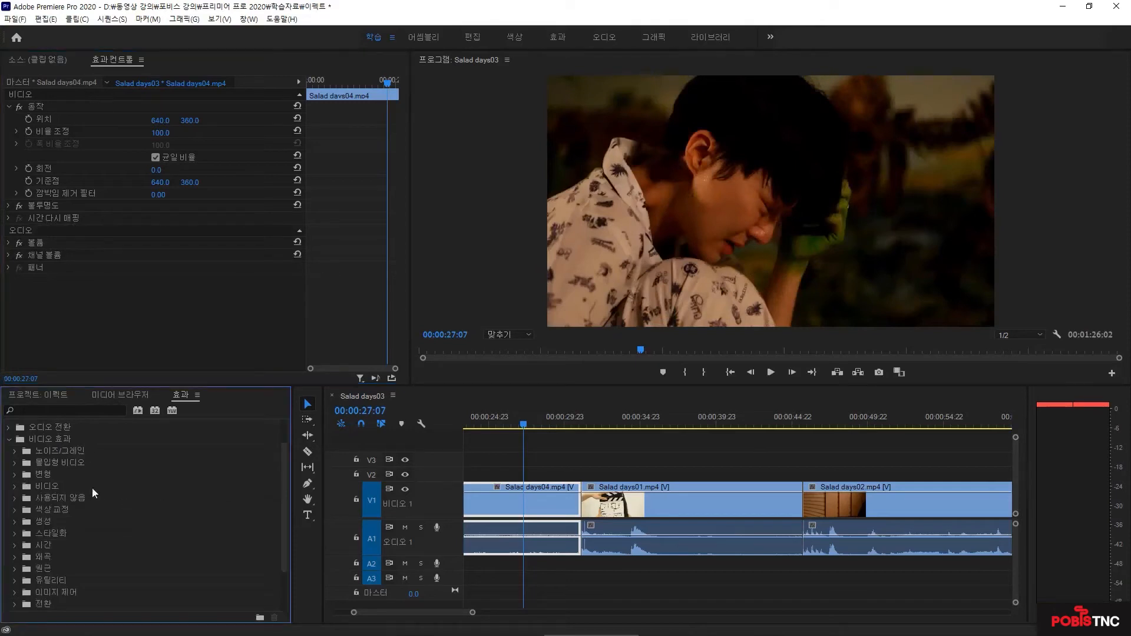
left_click_drag(284, 485, 294, 532)
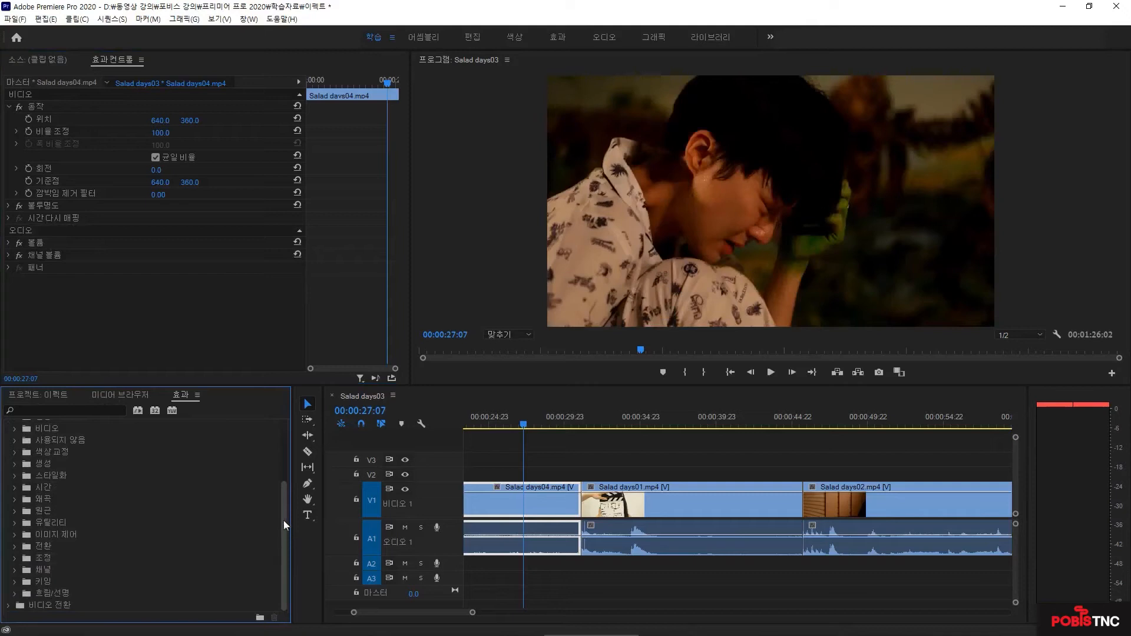
left_click(15, 474)
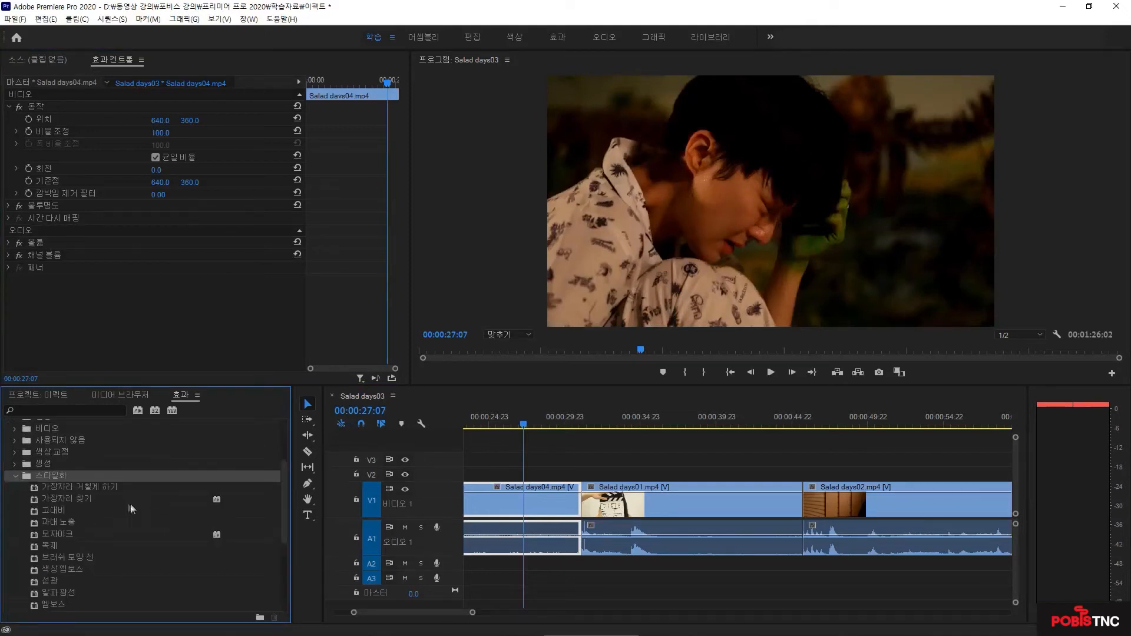
left_click_drag(284, 491, 288, 508)
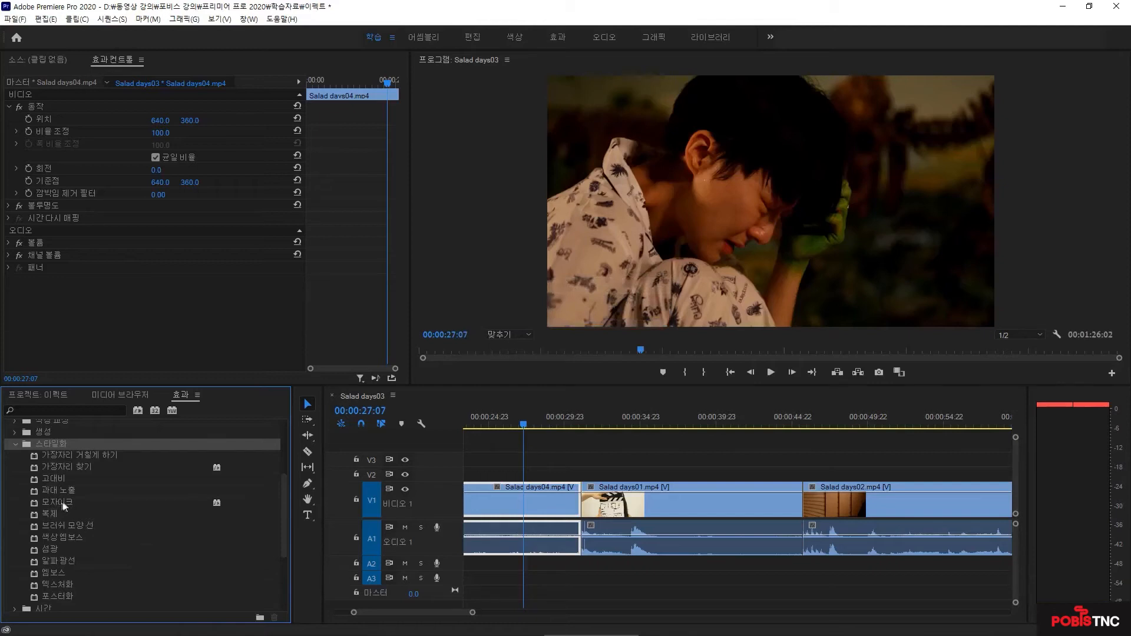
left_click_drag(56, 501, 526, 507)
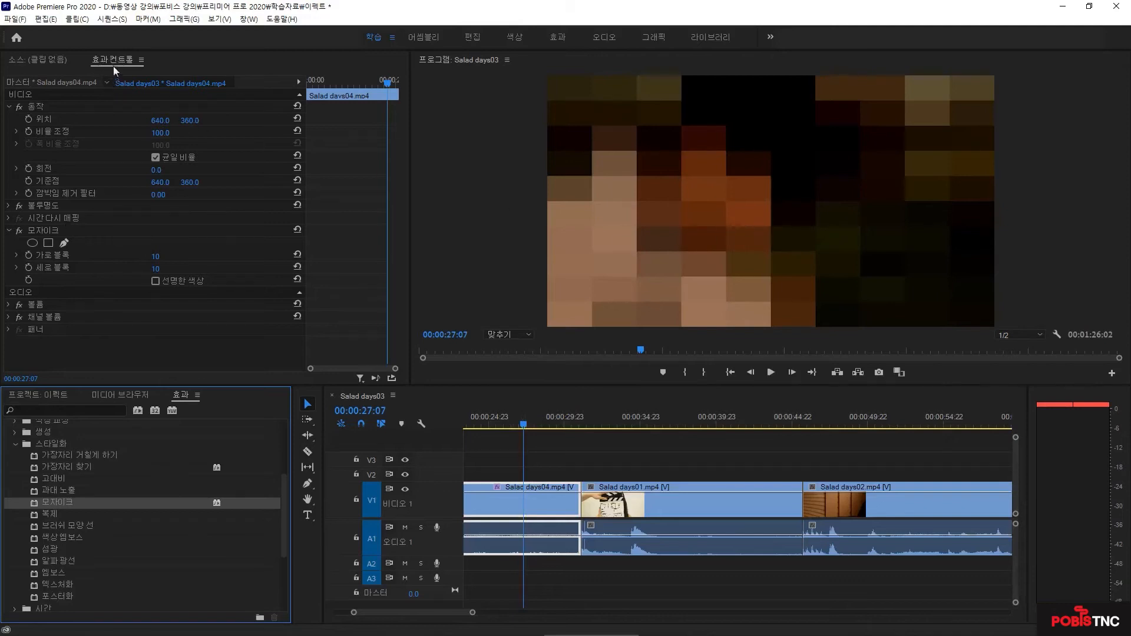
Step: Set the 모자이크 effect's 가로 블록 to 43 and 세로 블록 to 47
left_click(43, 229)
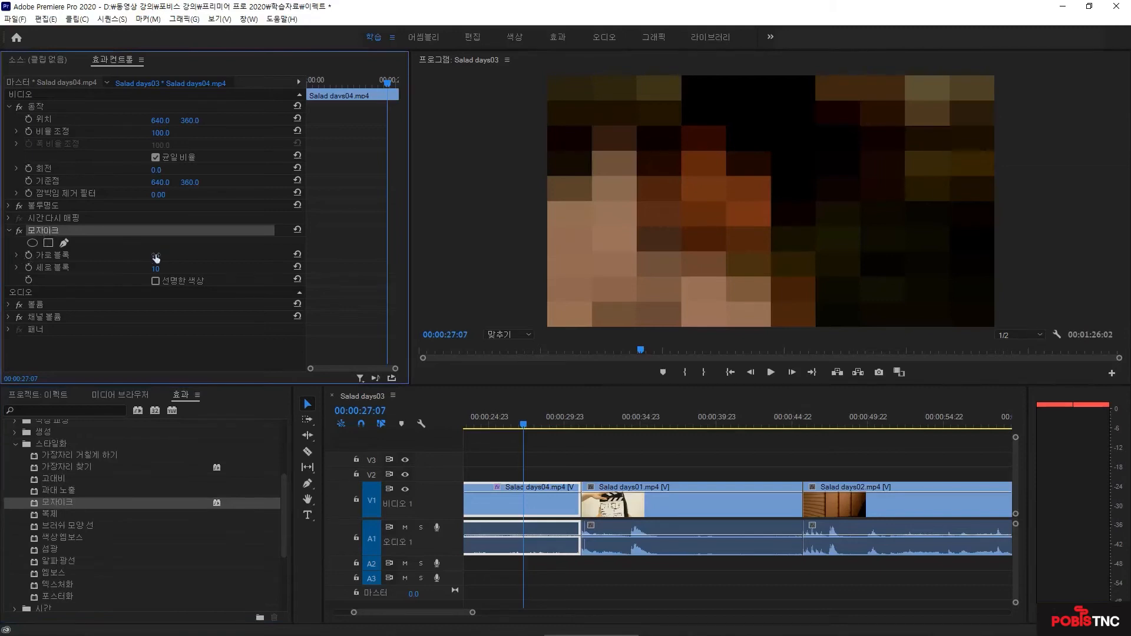
left_click_drag(156, 257, 180, 271)
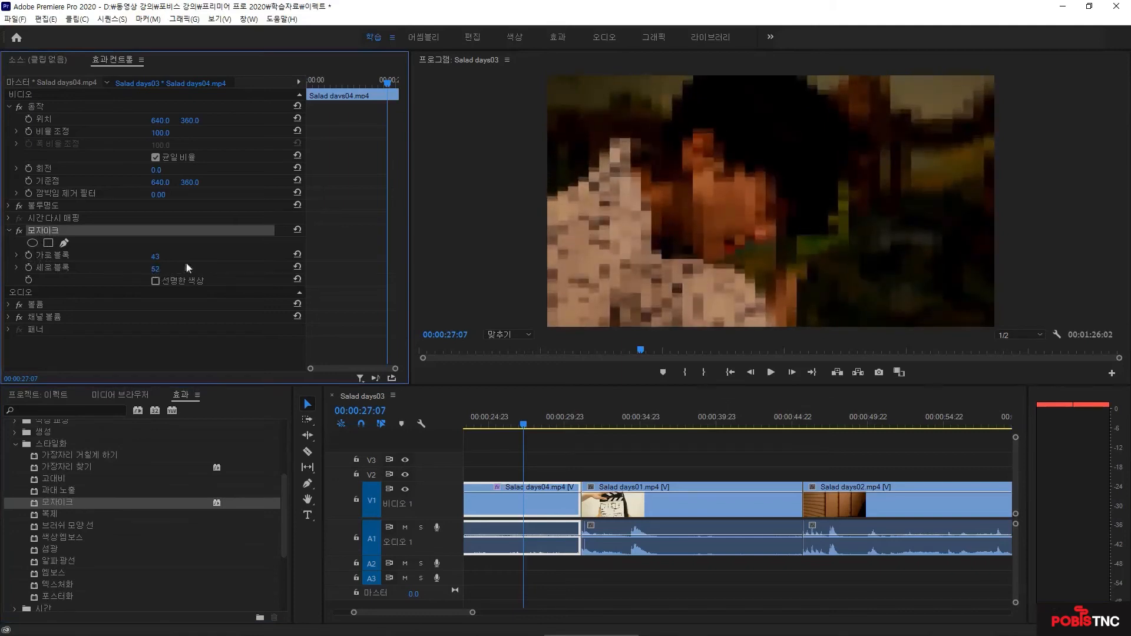
left_click(155, 269)
type("43")
left_click(143, 271)
left_click_drag(155, 268, 169, 270)
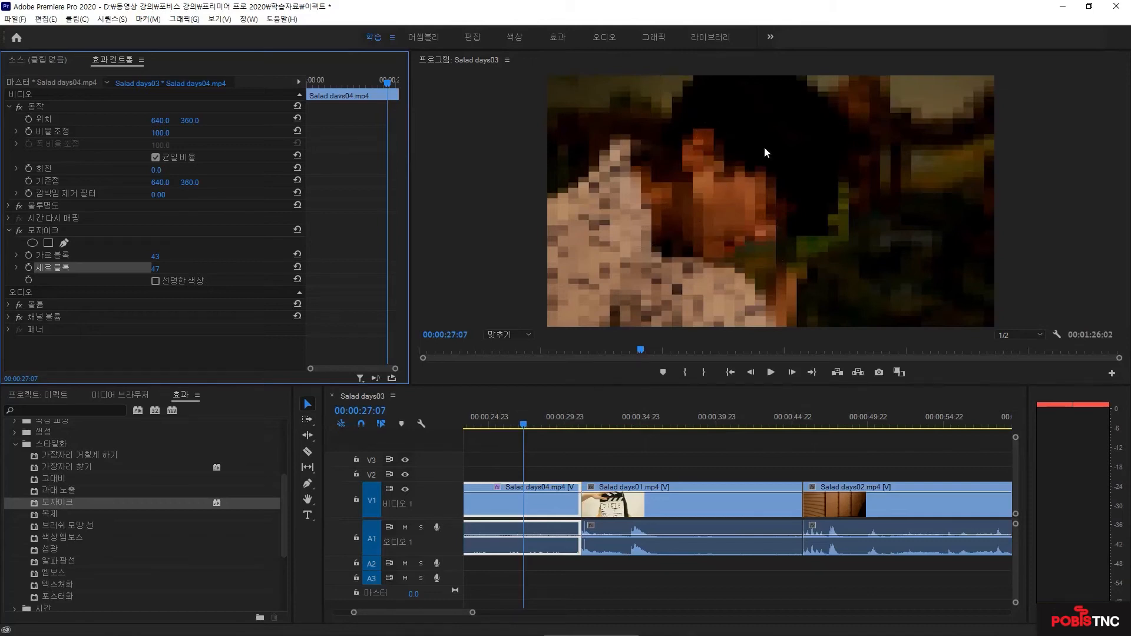
Step: Add an elliptical mask to the 모자이크 effect and move it over the man's face
left_click(48, 233)
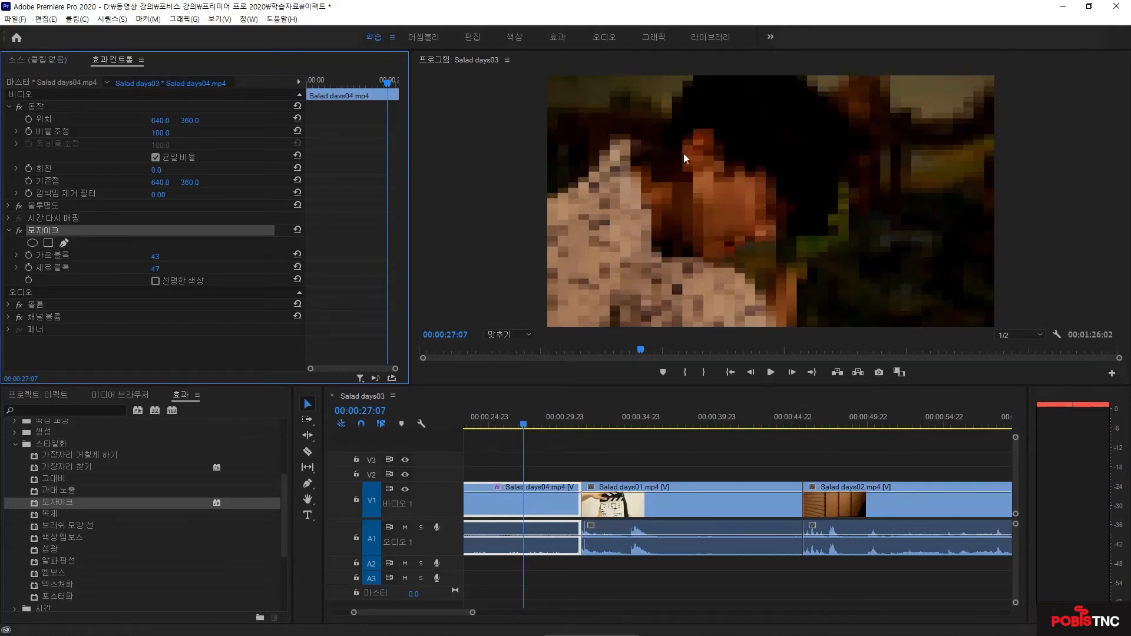
left_click(33, 242)
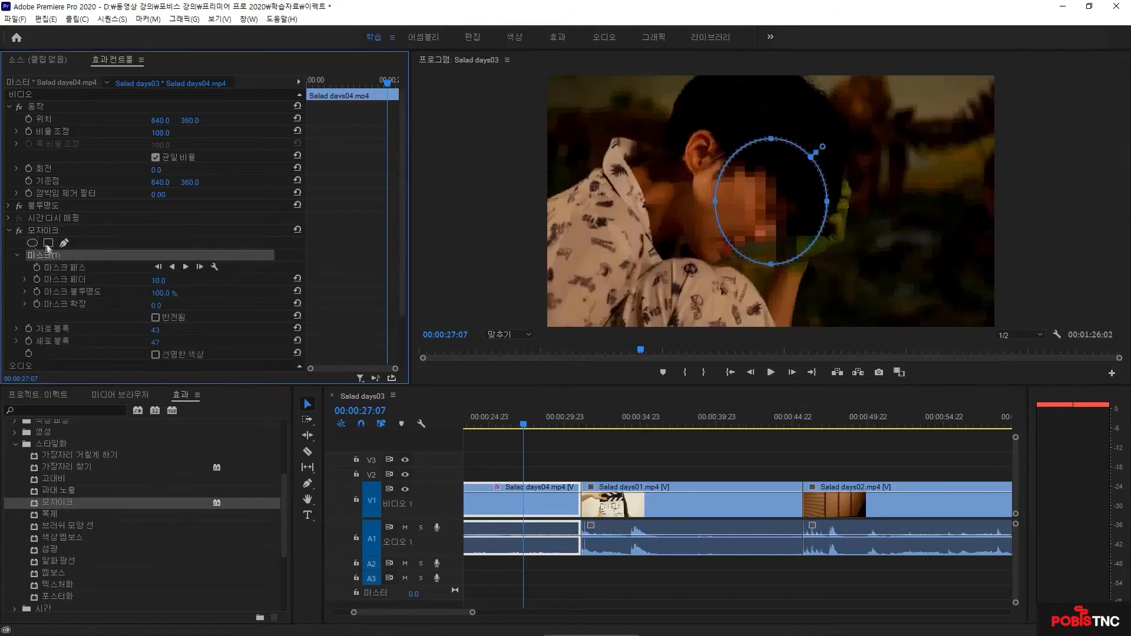
left_click_drag(750, 184, 693, 174)
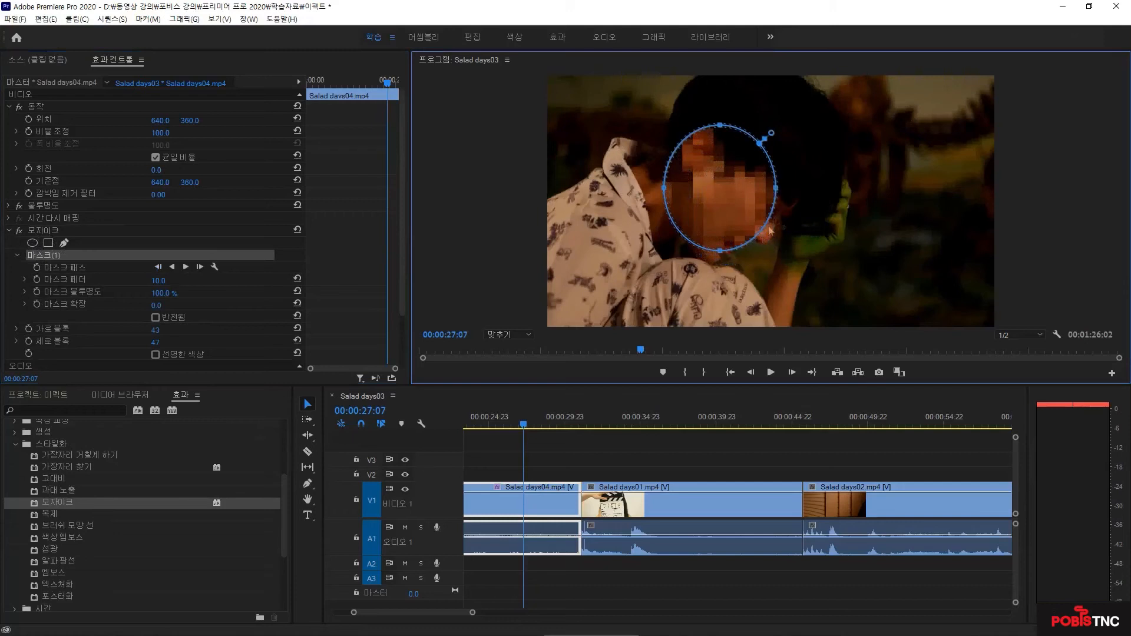
Step: Enlarge the mask's width and height to cover the whole face, with a 마스크 확장 of about 49.3, and collapse the 모자이크 settings
left_click_drag(775, 188, 803, 188)
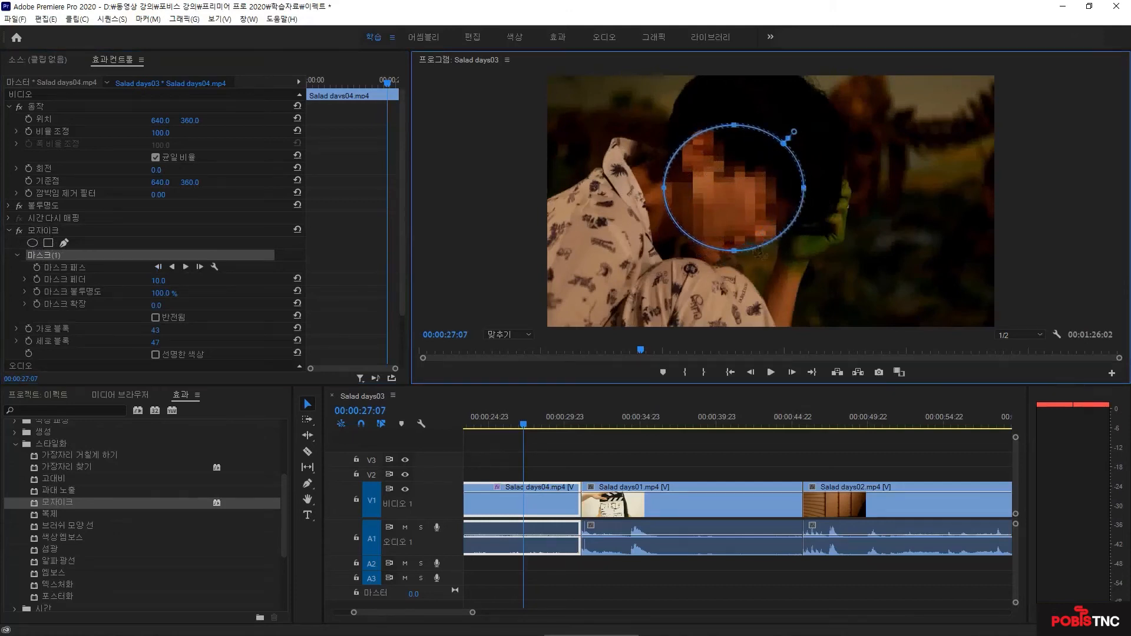
left_click_drag(739, 254, 736, 262)
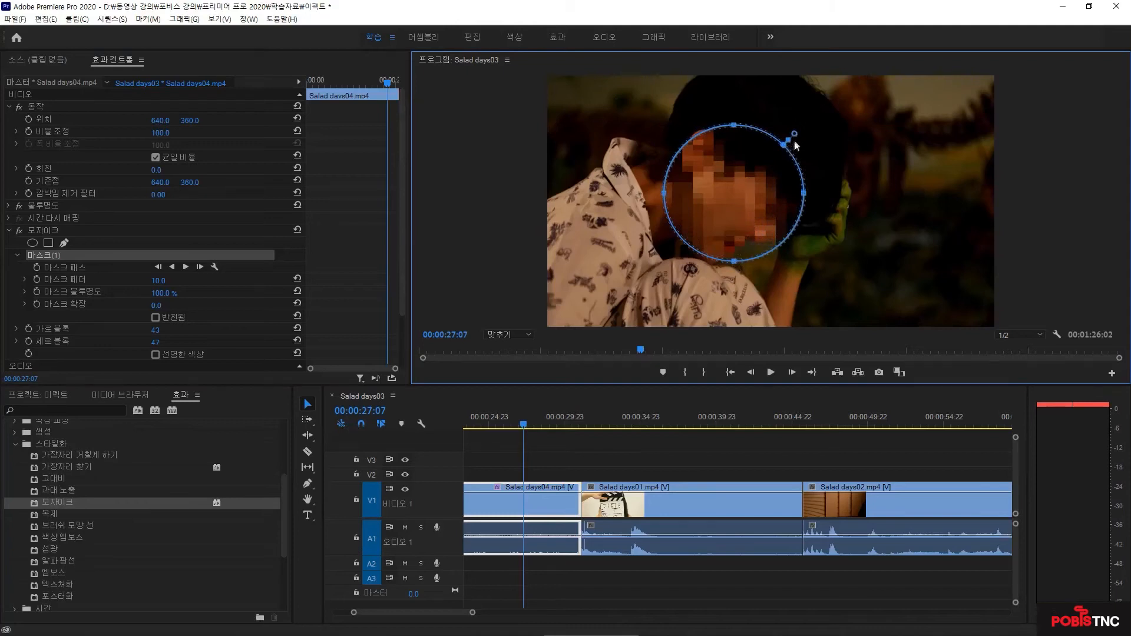
left_click_drag(795, 136, 810, 125)
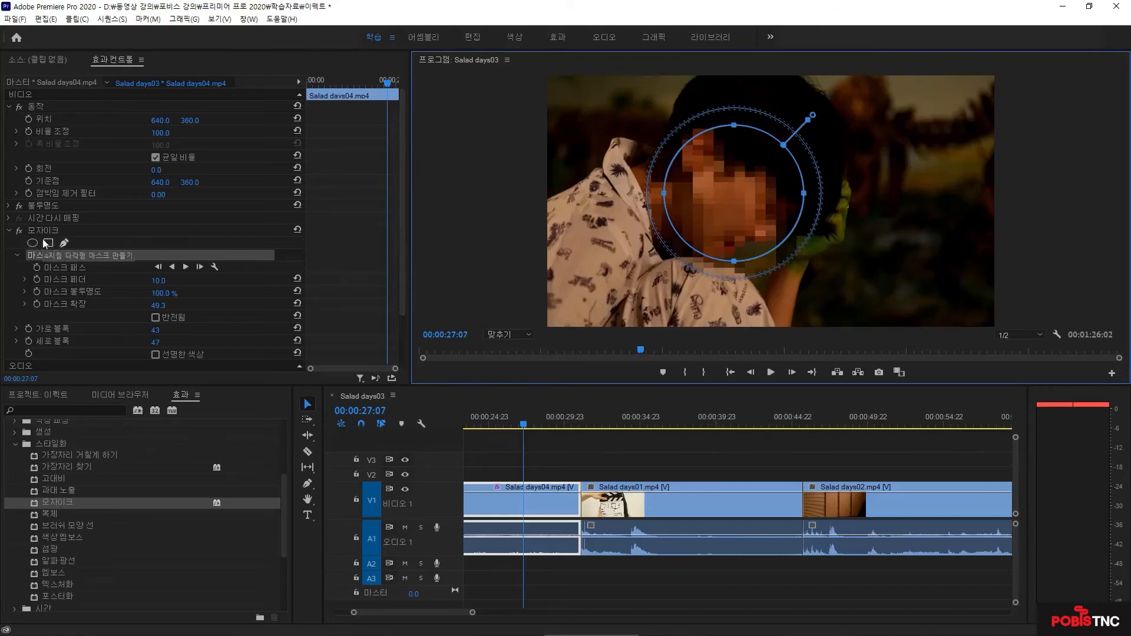
left_click(9, 231)
left_click(45, 230)
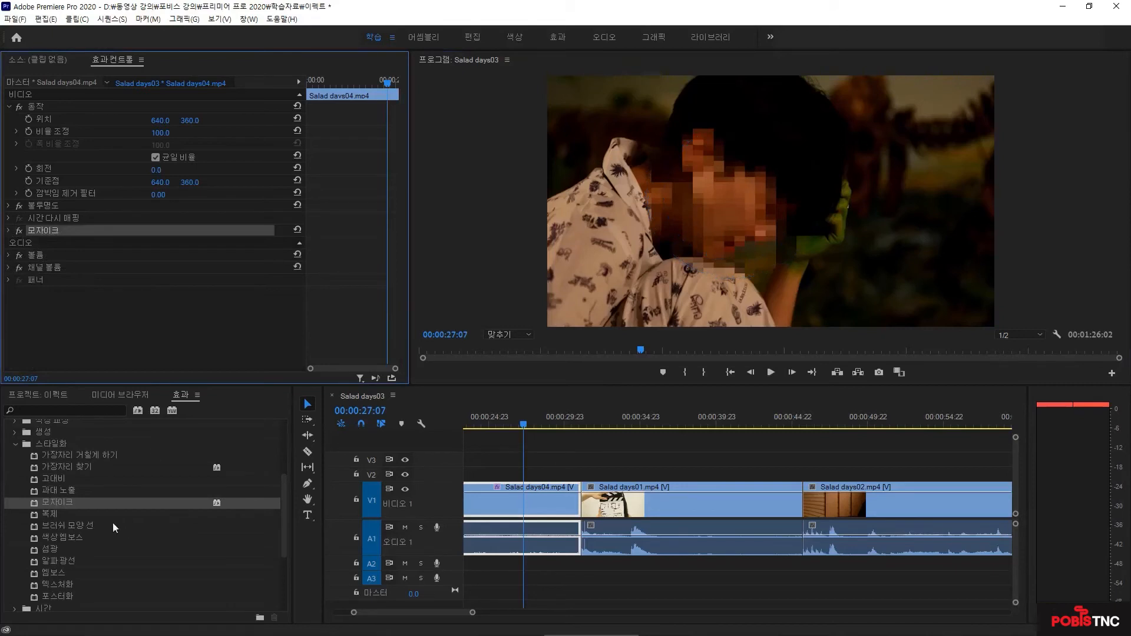
Step: Apply the 흑백 effect from the 이미지 제어 video effects to Salad days04.mp4
scroll(156, 519, "down", 3)
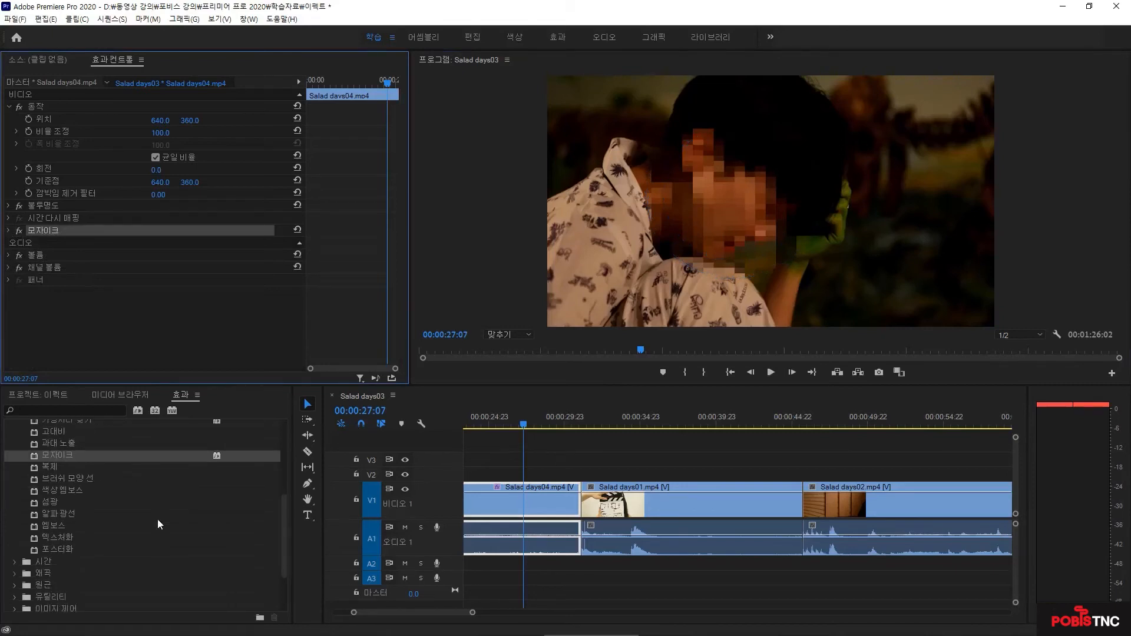
scroll(157, 518, "down", 1)
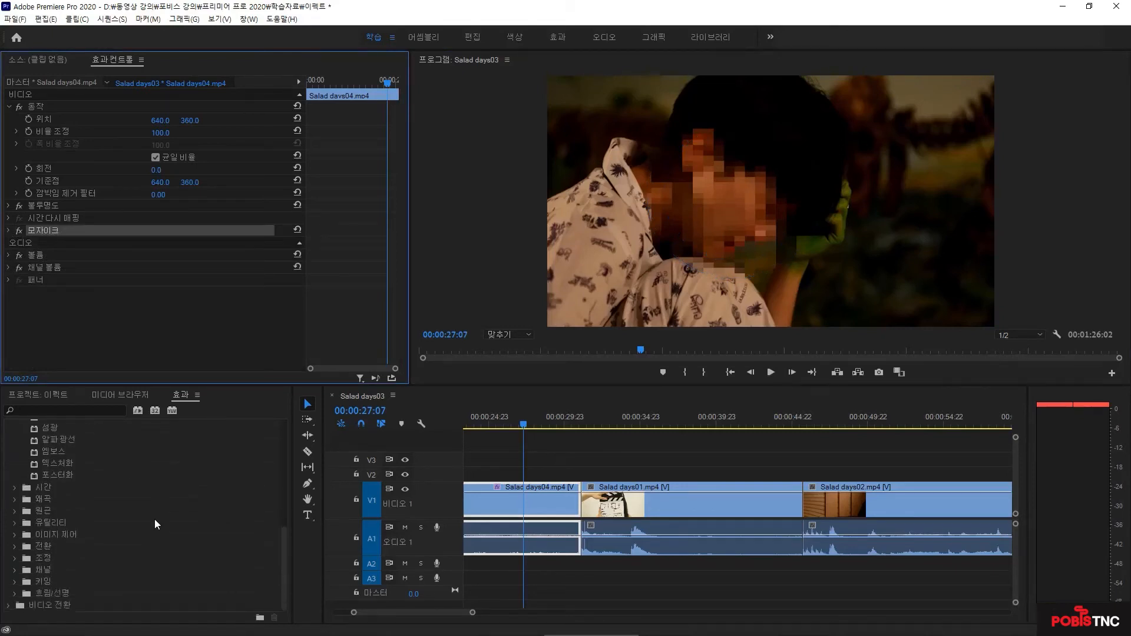
left_click(69, 533)
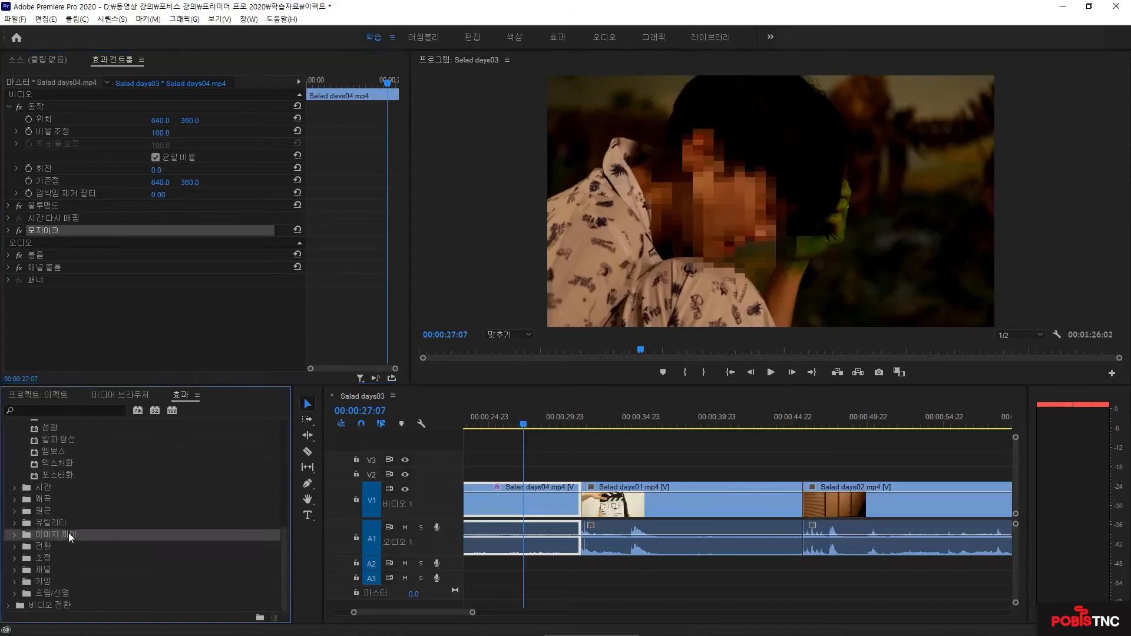
left_click(15, 534)
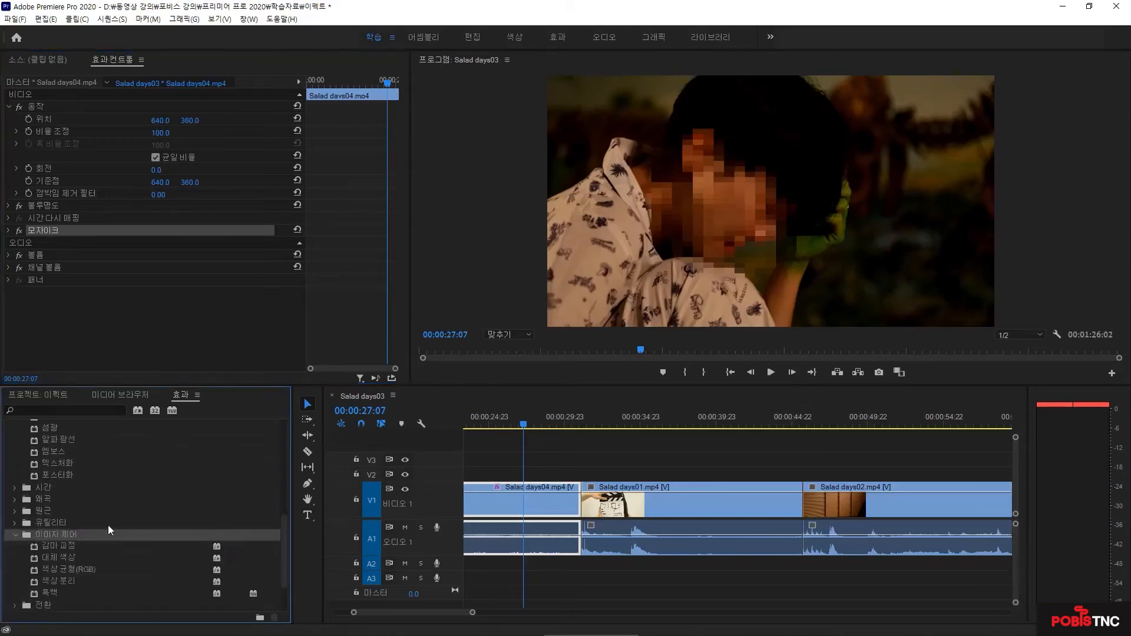
scroll(108, 524, "down", 2)
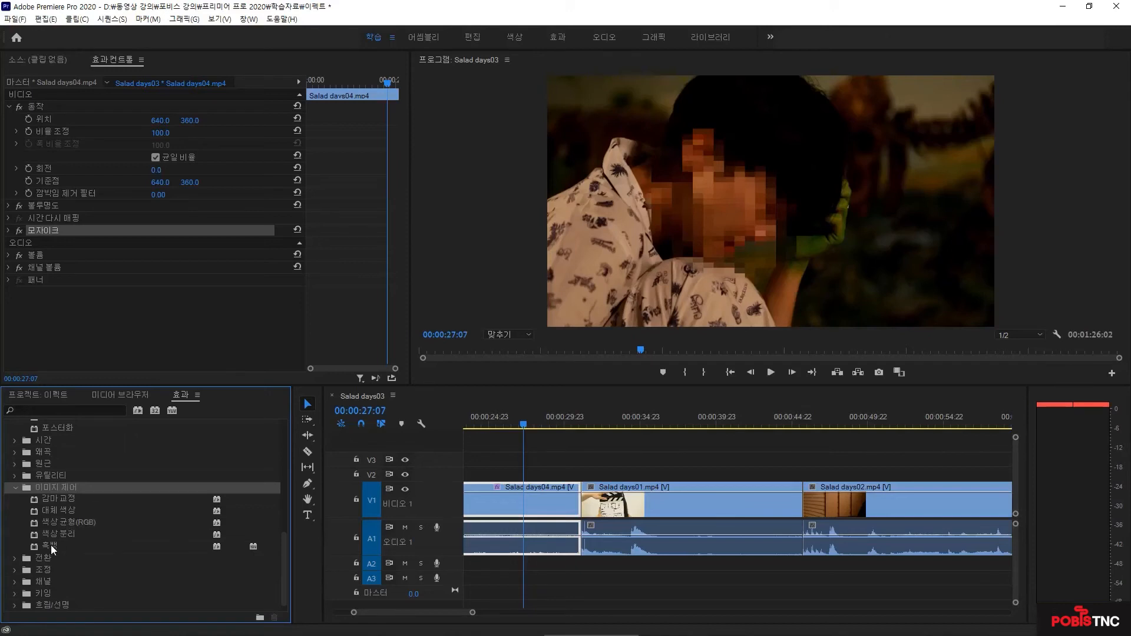
left_click_drag(51, 546, 521, 499)
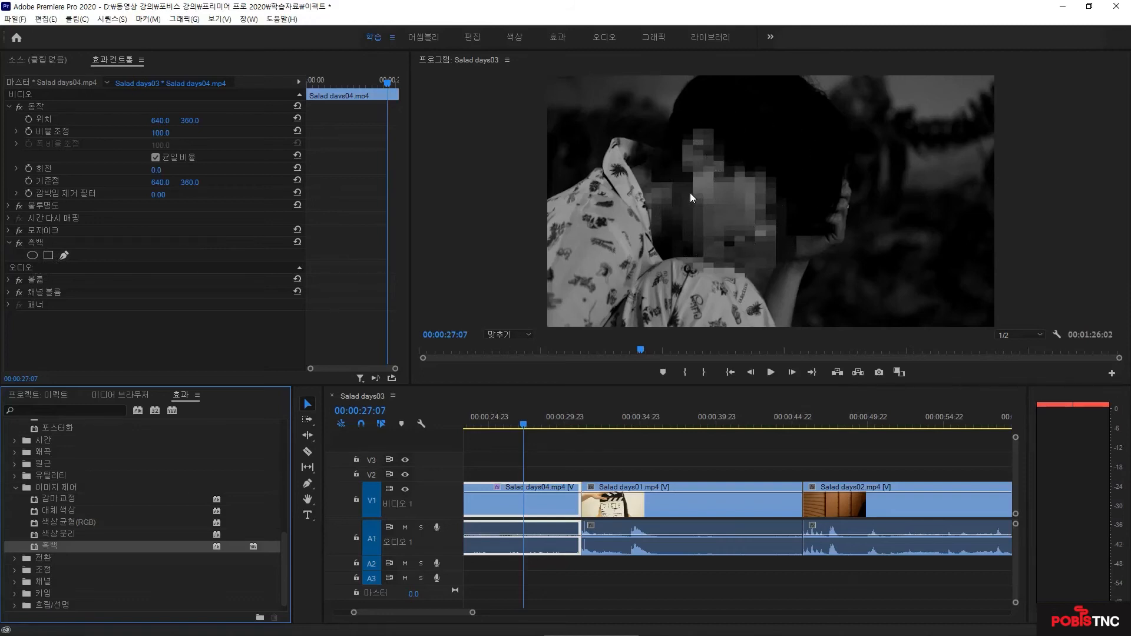
Step: Draw a closed free-form mask for the 흑백 effect around the man's patterned shirt, from the collar along the shoulder and knee
left_click(64, 254)
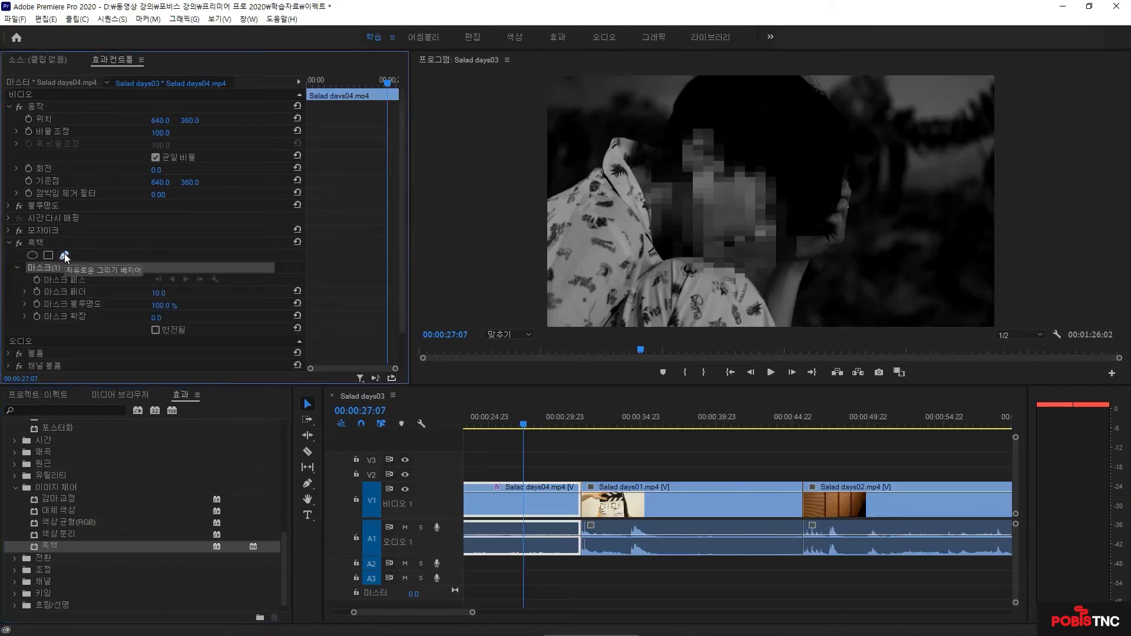
left_click(656, 152)
left_click(632, 139)
left_click(613, 140)
left_click(597, 170)
left_click(544, 194)
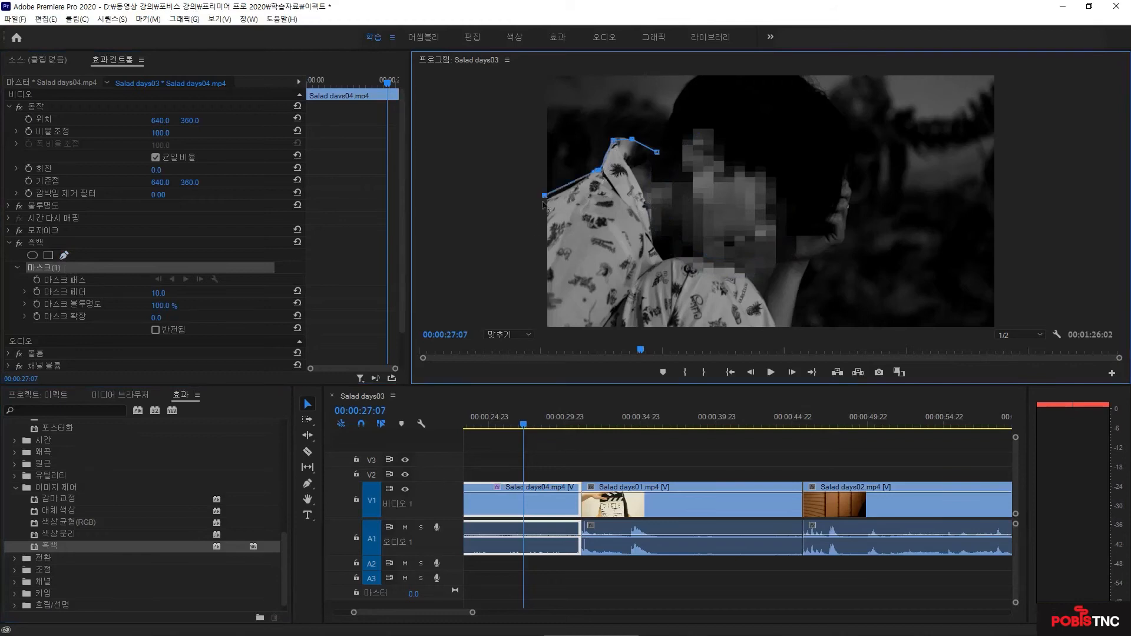
left_click(531, 281)
left_click(564, 328)
left_click(781, 323)
left_click(757, 279)
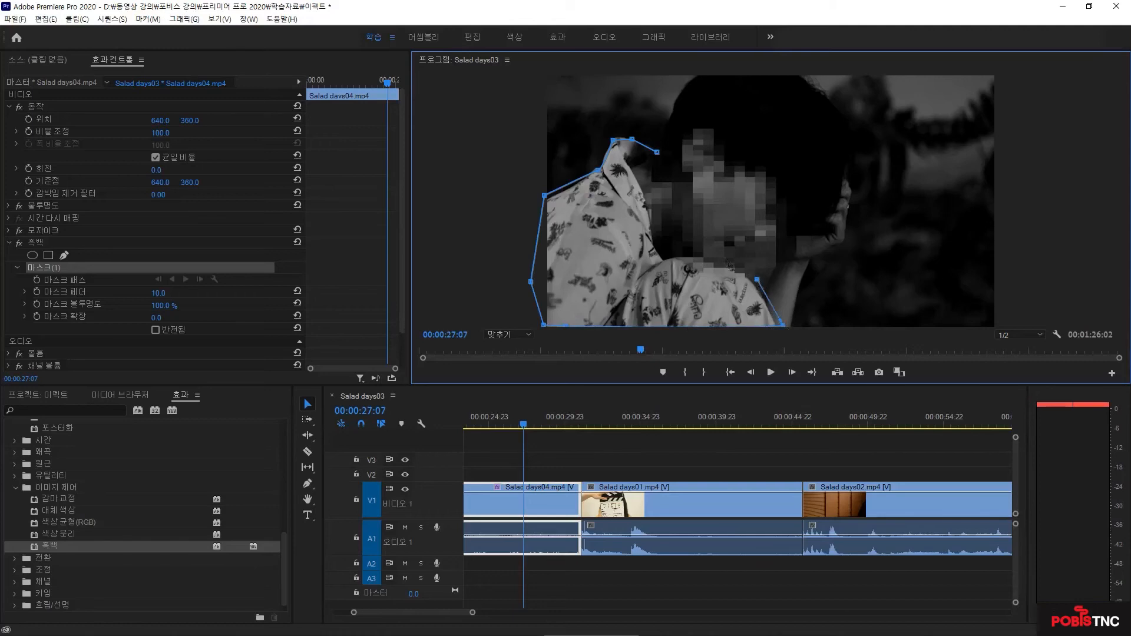
left_click(712, 255)
left_click(663, 255)
left_click(654, 228)
left_click(636, 177)
left_click(656, 153)
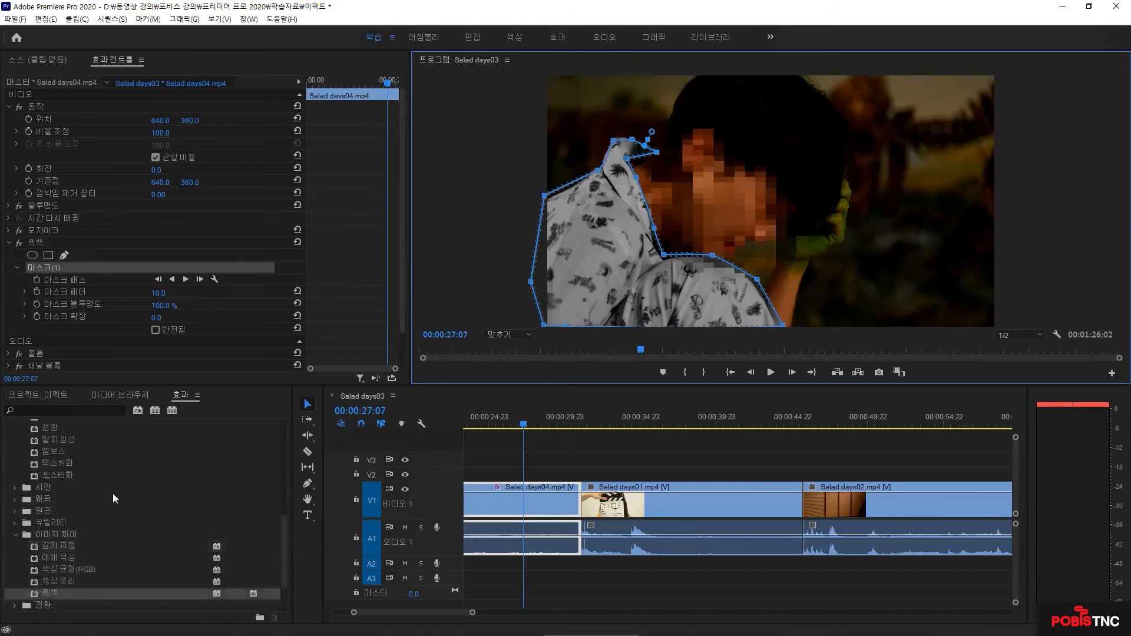
Step: Collapse the 스타일화 and 이미지 제어 folders of the video effects
scroll(35, 530, "up", 6)
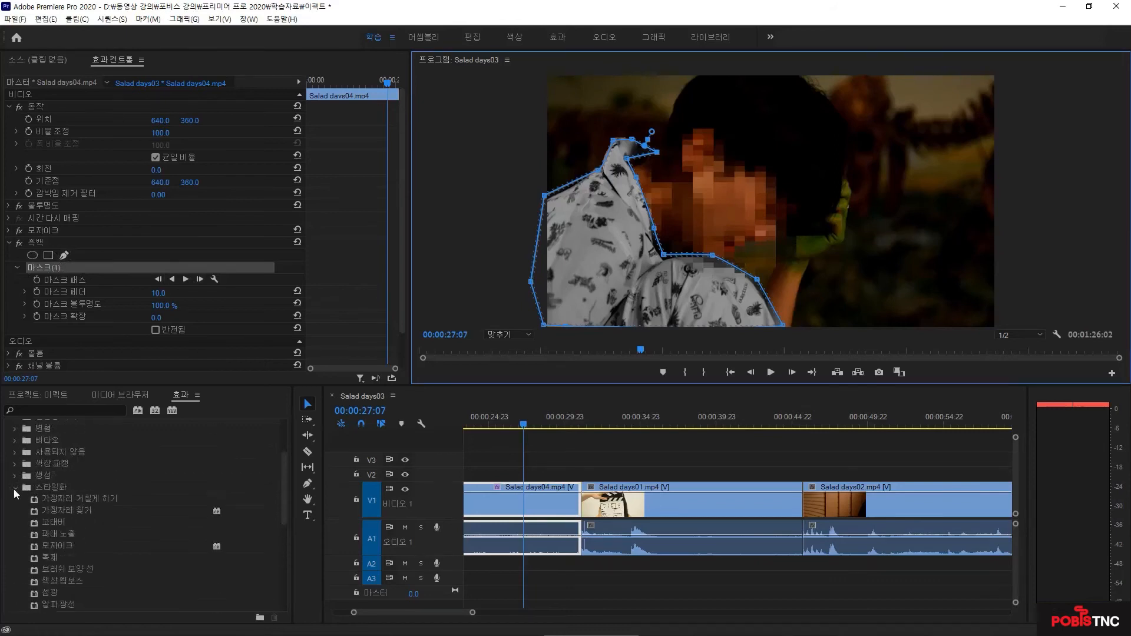
left_click(15, 488)
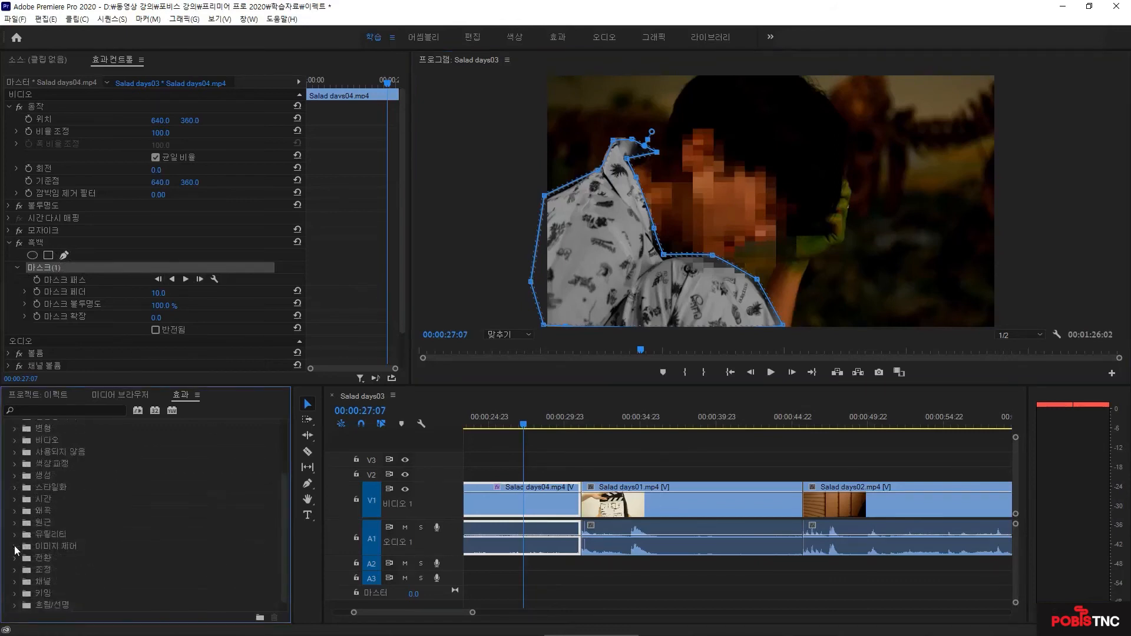
scroll(126, 532, "down", 1)
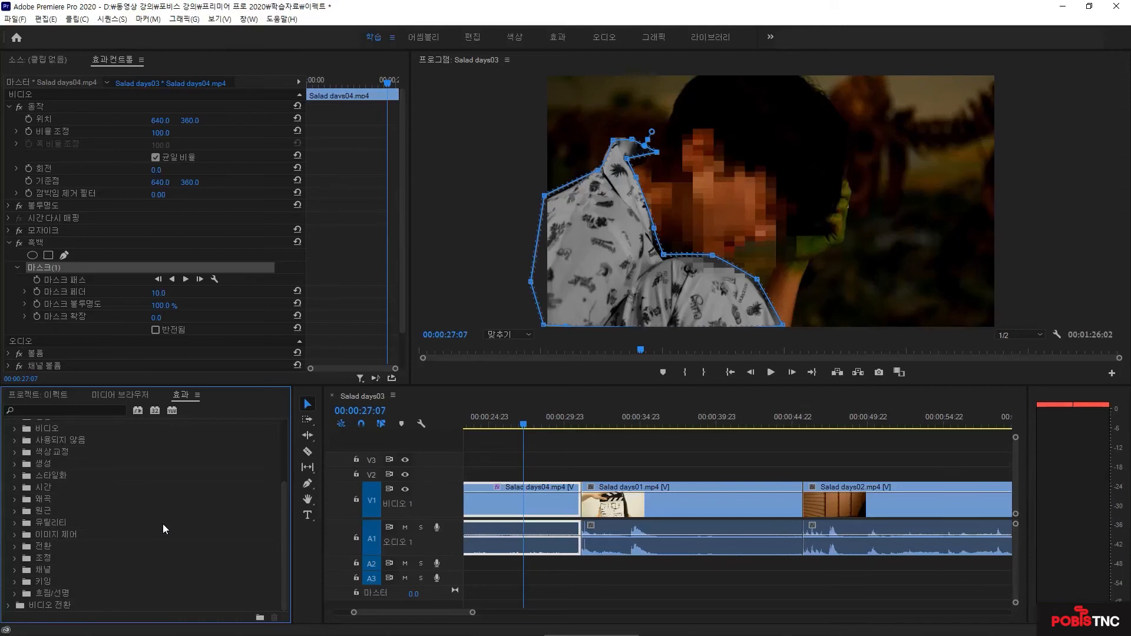
Step: Examine the effects in the 흐림/선명 folder and collapse the whole 비디오 효과 category
left_click(49, 582)
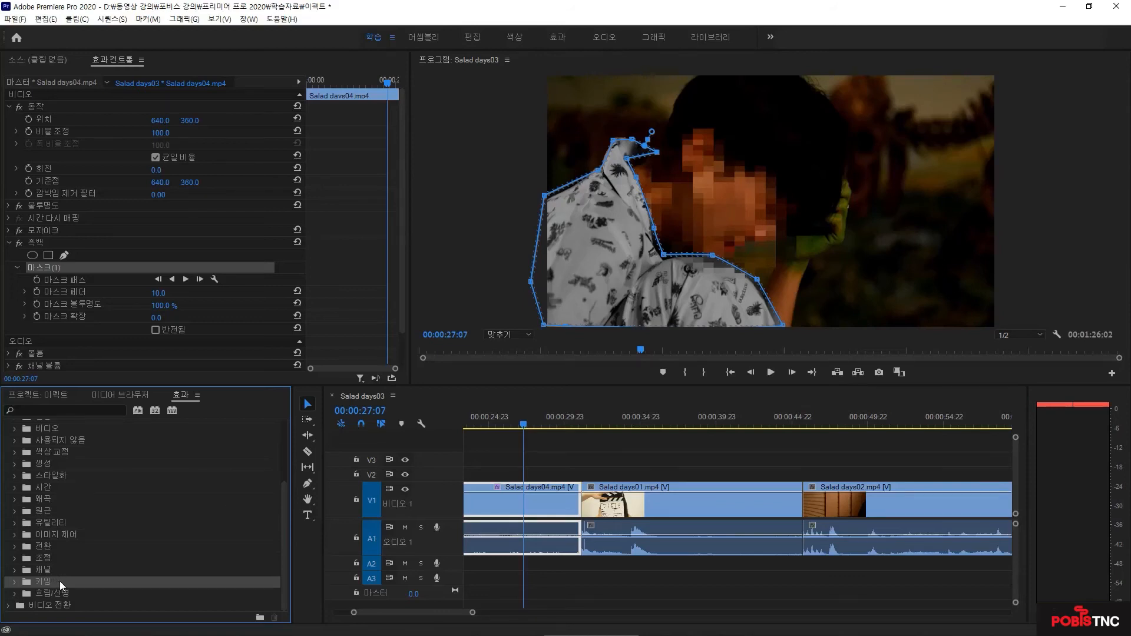
left_click(14, 594)
scroll(71, 588, "down", 2)
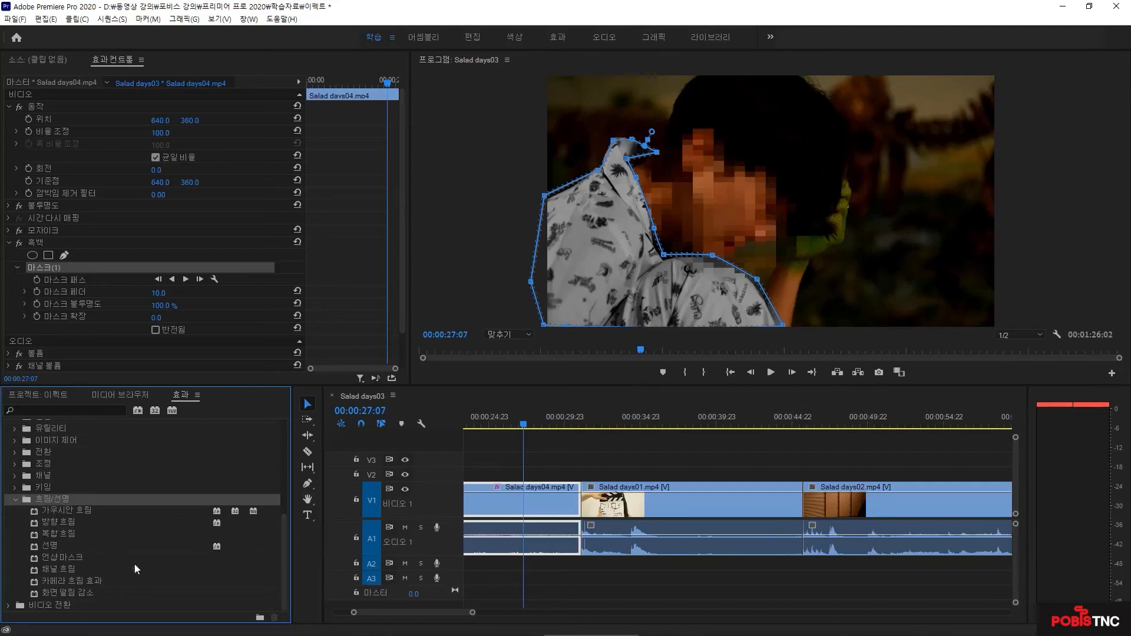
left_click(14, 499)
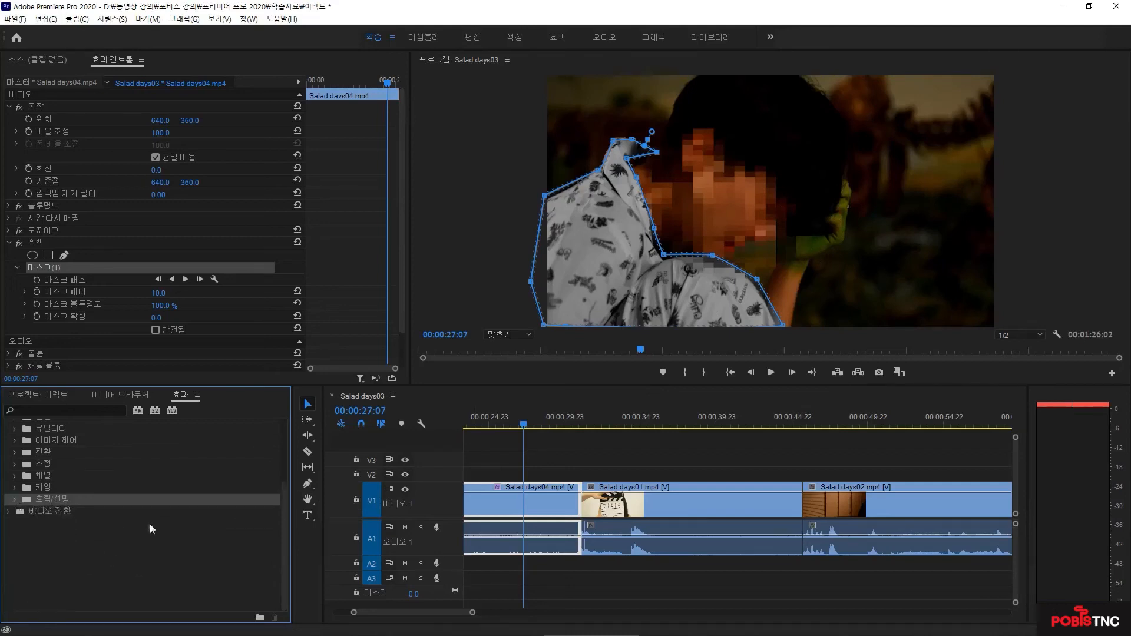
scroll(155, 535, "up", 5)
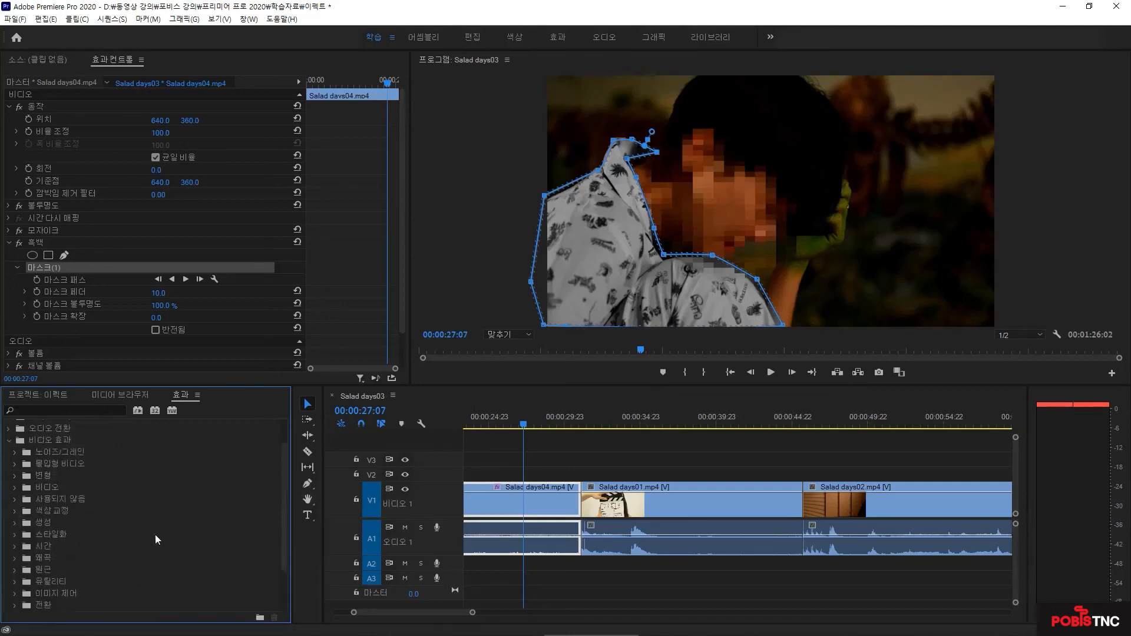
left_click(9, 441)
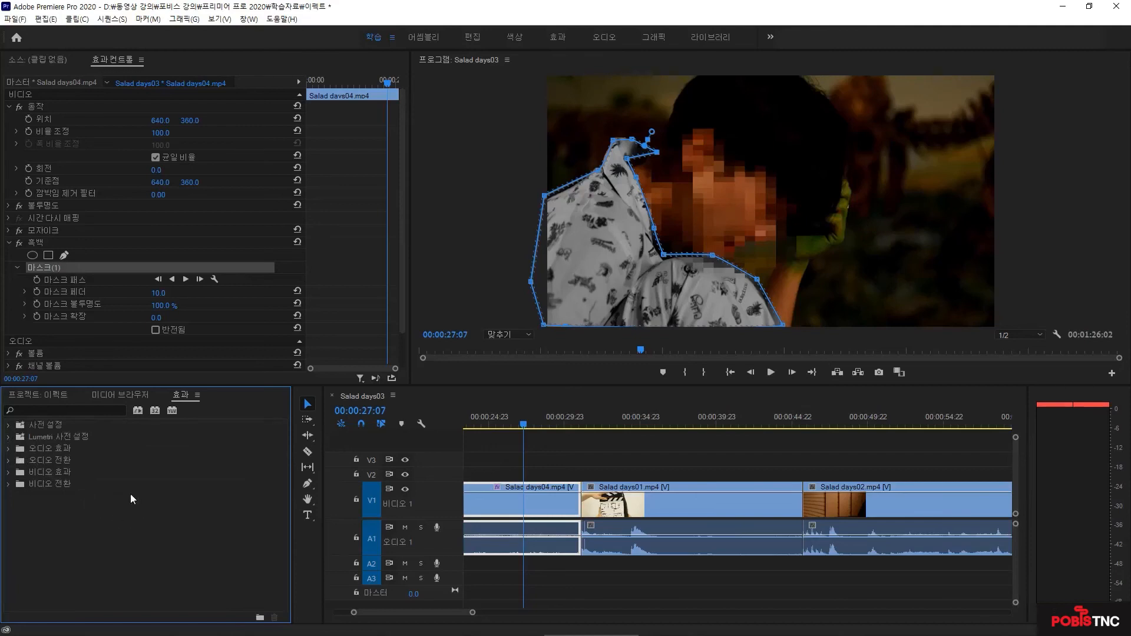
Step: Expand the 오디오 효과 category and its 지연 및 에코 folder
left_click(65, 449)
left_click(9, 449)
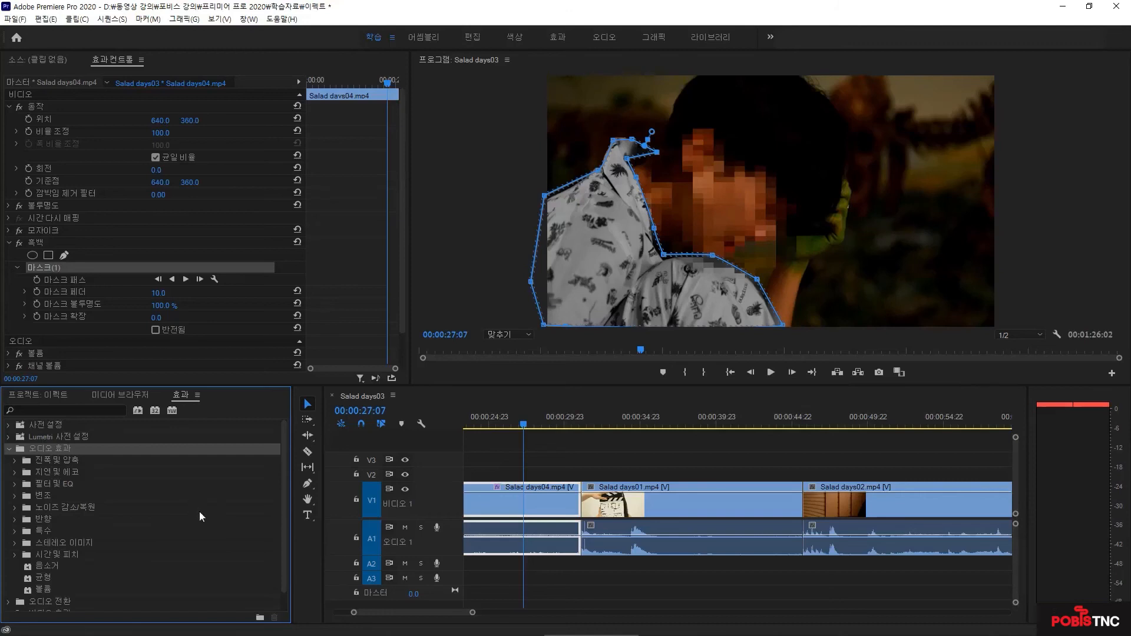
left_click(68, 474)
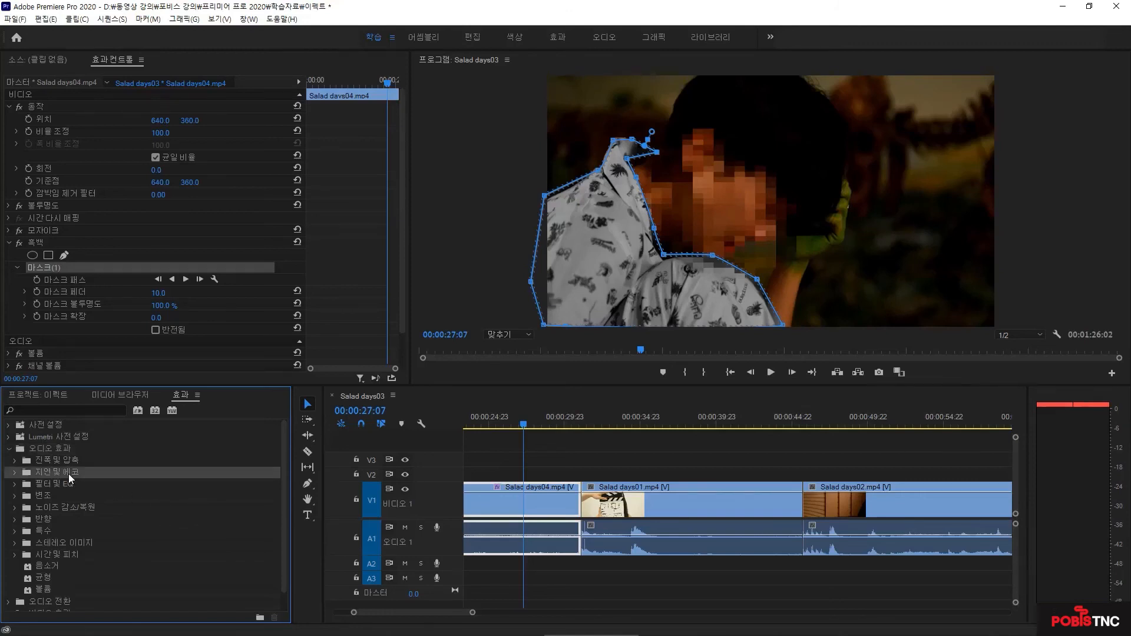
left_click(14, 473)
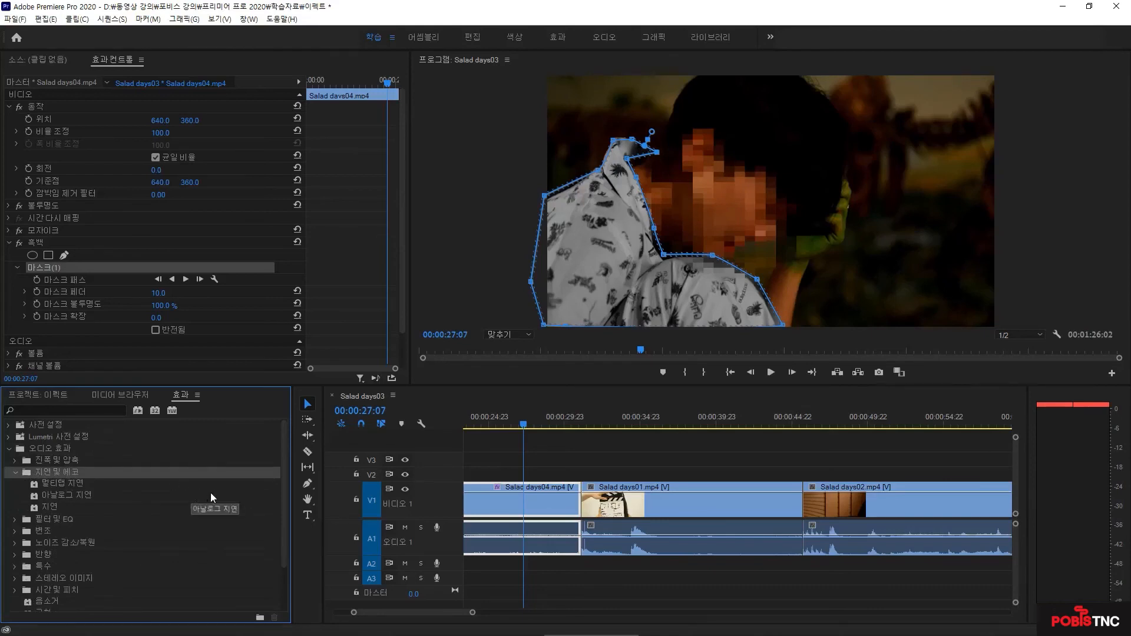
Step: Import the audio file The day from the 학습자료 folder into the project
left_click(30, 395)
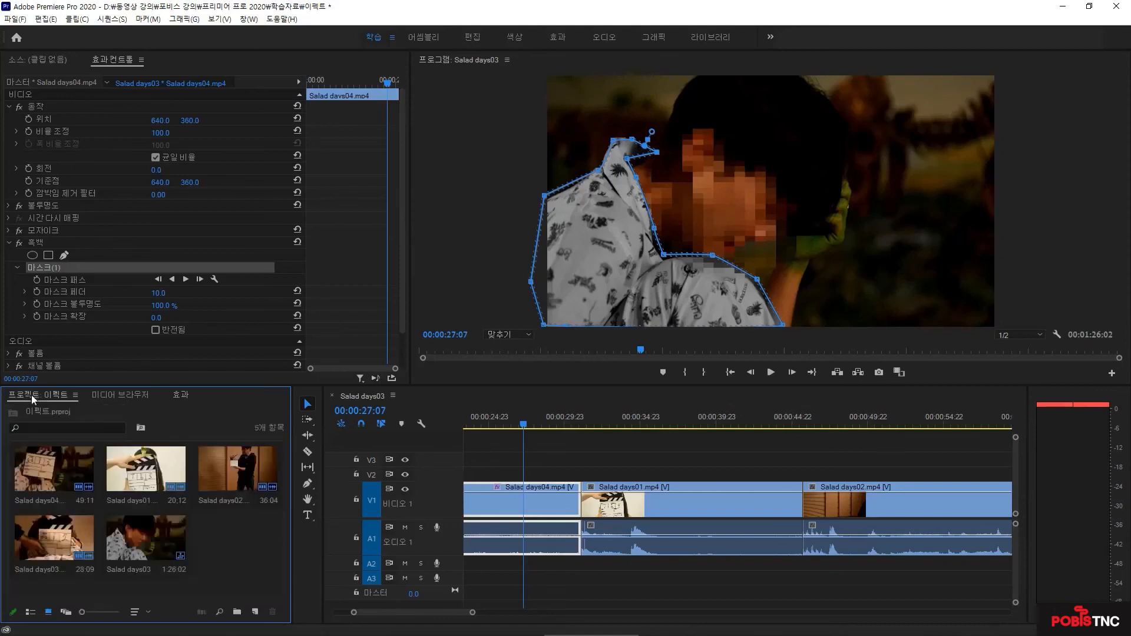
double_click(224, 546)
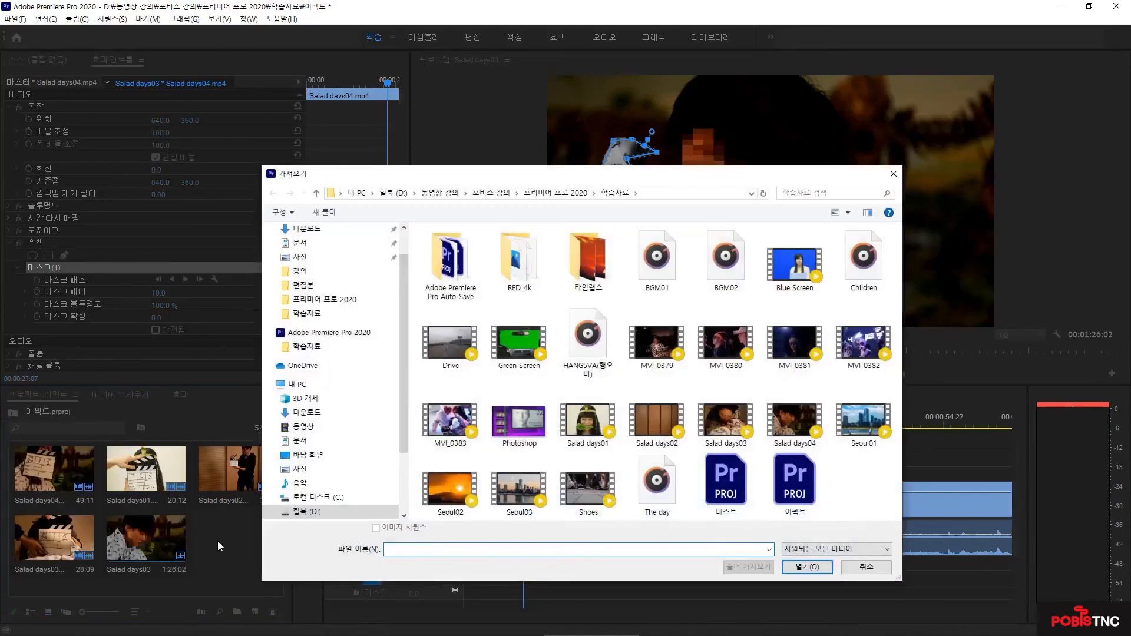
left_click(670, 495)
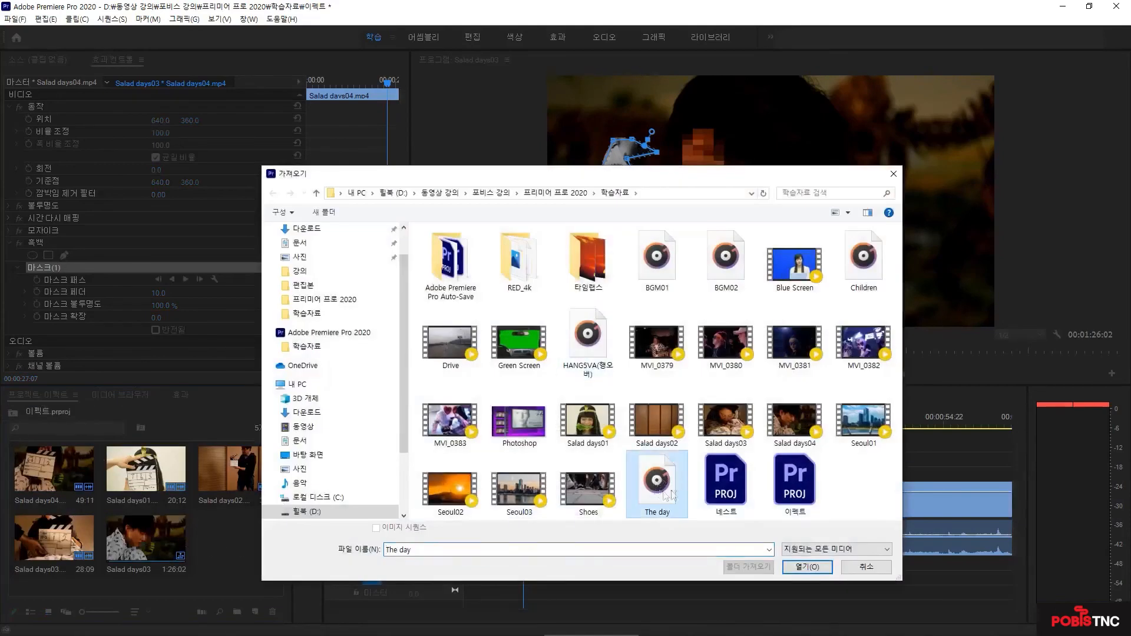
left_click(807, 567)
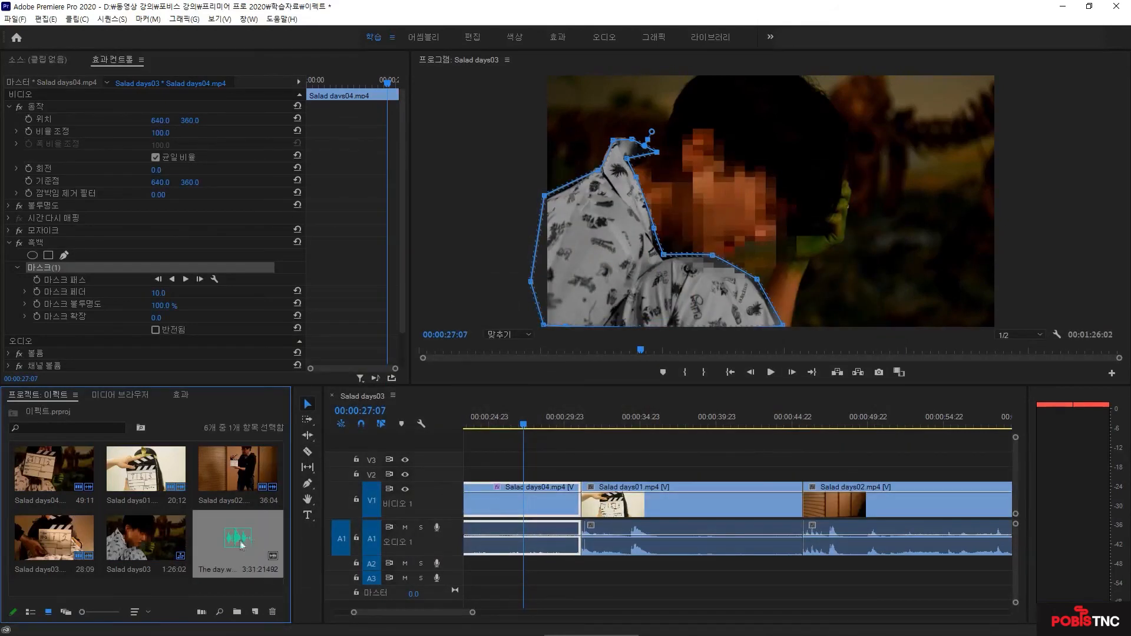
Step: Place The day.wav on audio track A2, starting shortly after the end of the last video clip, and increase the A2 track height
left_click_drag(240, 545, 930, 563)
left_click_drag(441, 613, 457, 613)
left_click_drag(530, 566, 1008, 569)
left_click_drag(436, 612, 451, 614)
left_click_drag(633, 566, 671, 567)
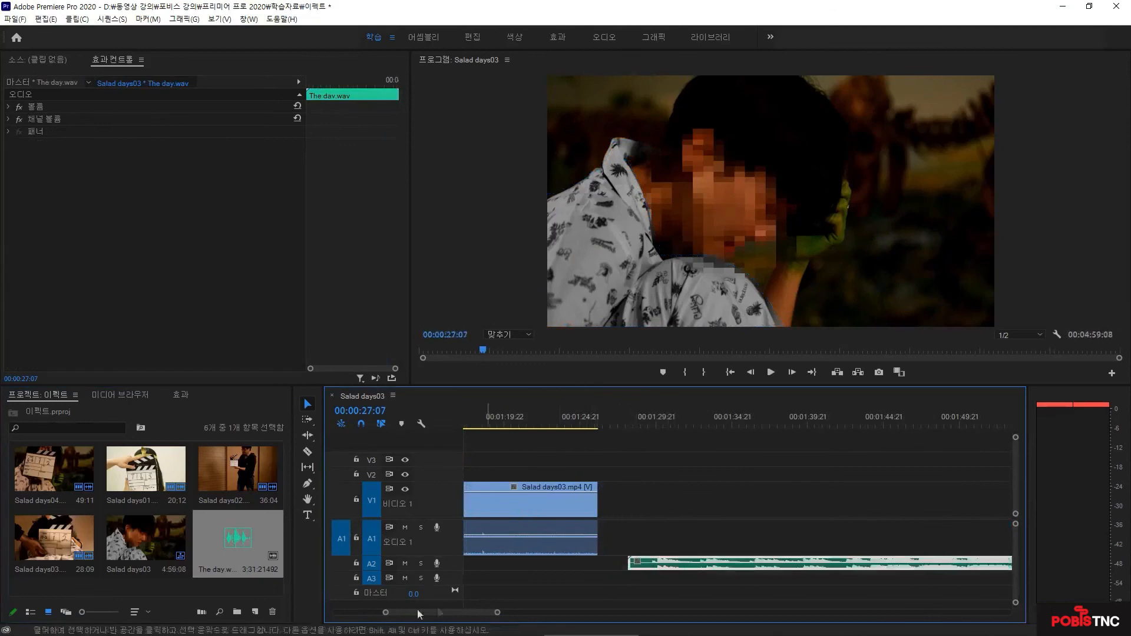
left_click_drag(417, 610, 433, 613)
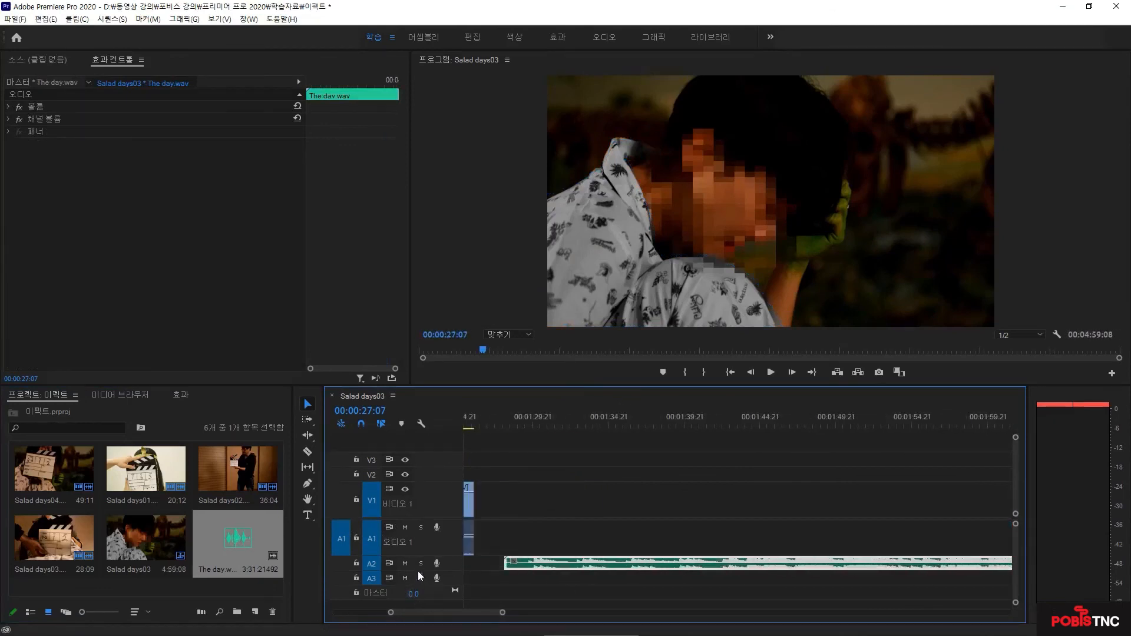
left_click_drag(418, 571, 421, 601)
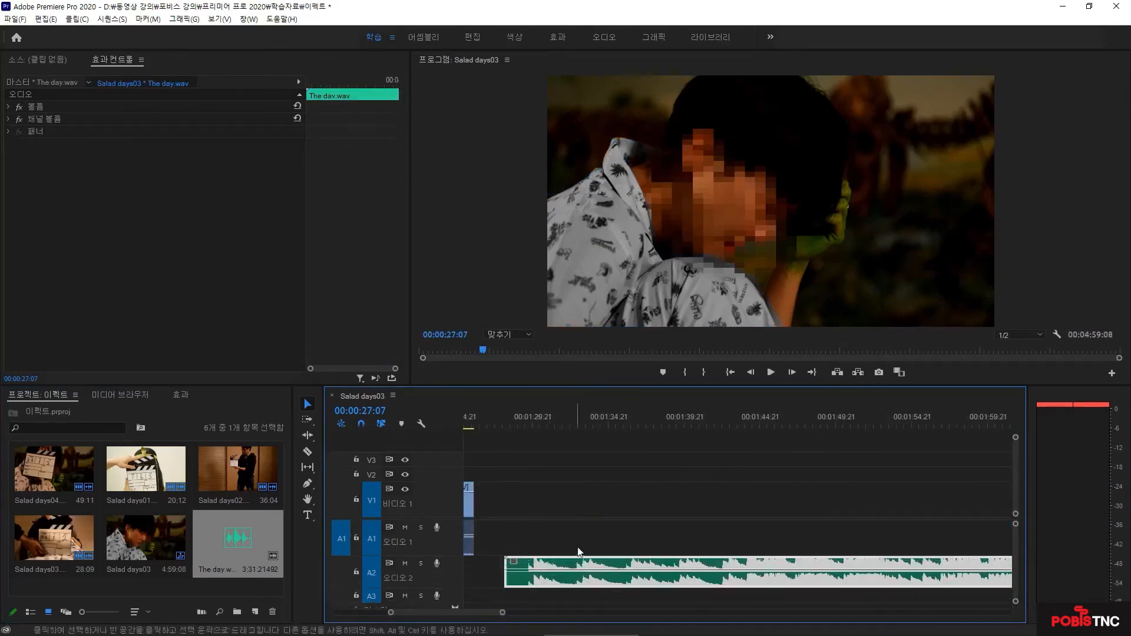
Step: Play The day.wav from 00:01:28:23 to hear the unprocessed sound and stop at about 00:01:54
left_click(517, 422)
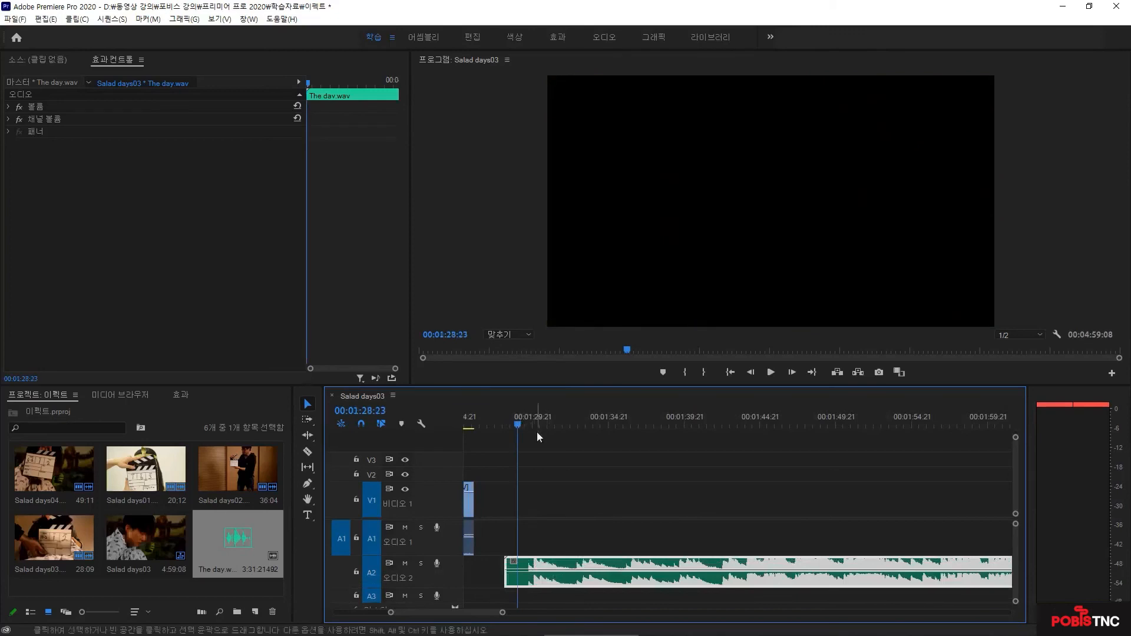
left_click(771, 372)
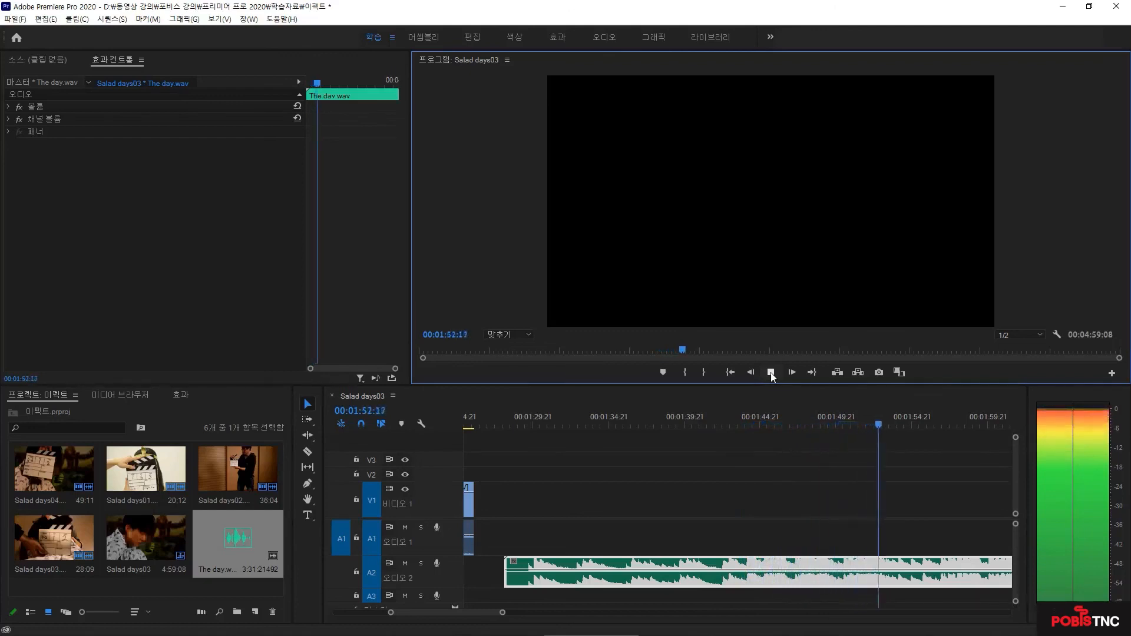
left_click(770, 372)
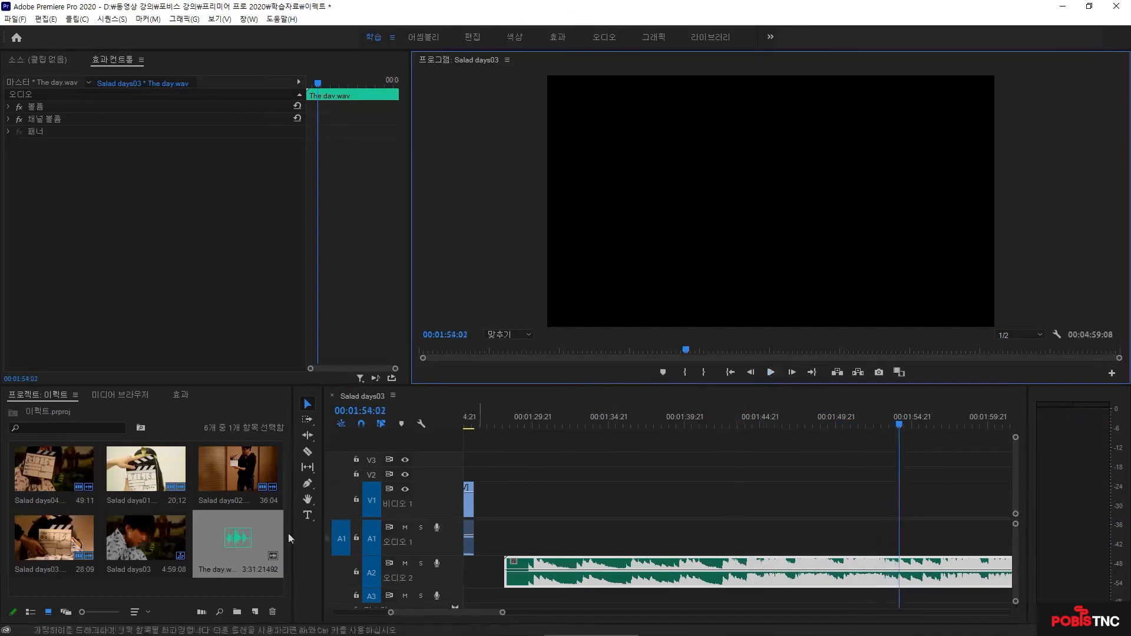
Step: Apply the 지연 audio effect from the 지연 및 에코 folder to The day.wav on track A2
left_click(178, 393)
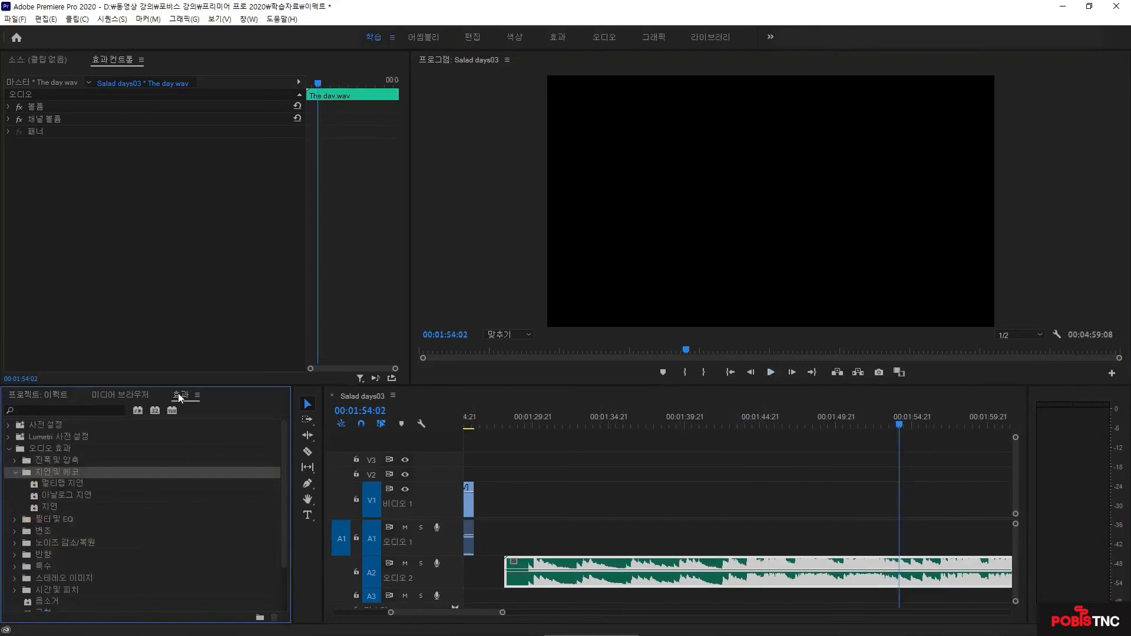
left_click(65, 506)
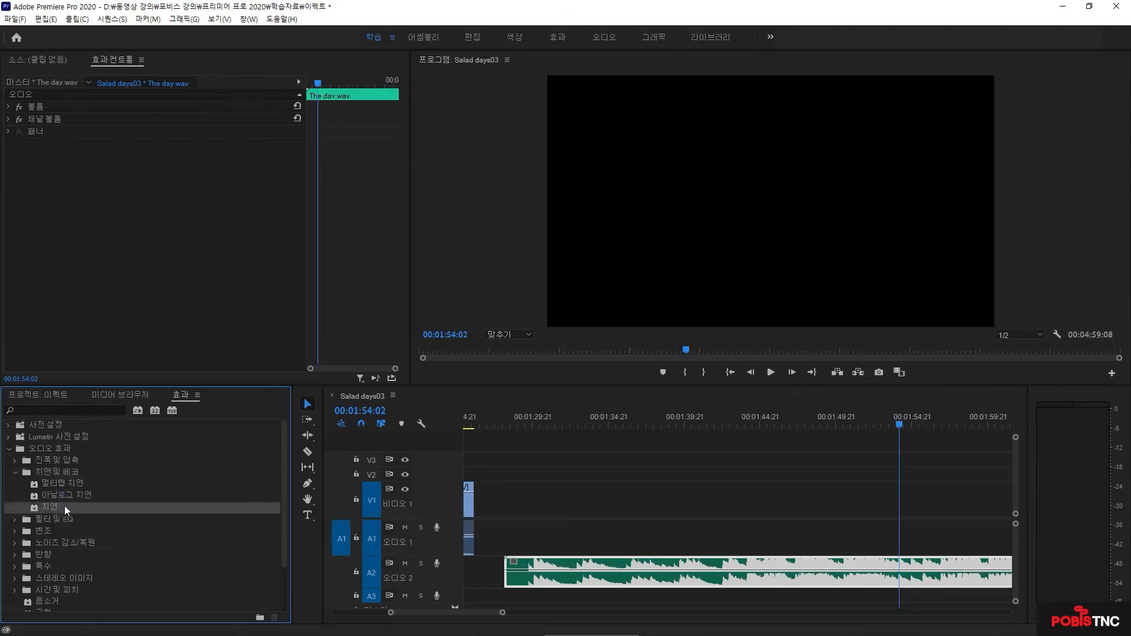
left_click_drag(52, 504, 639, 570)
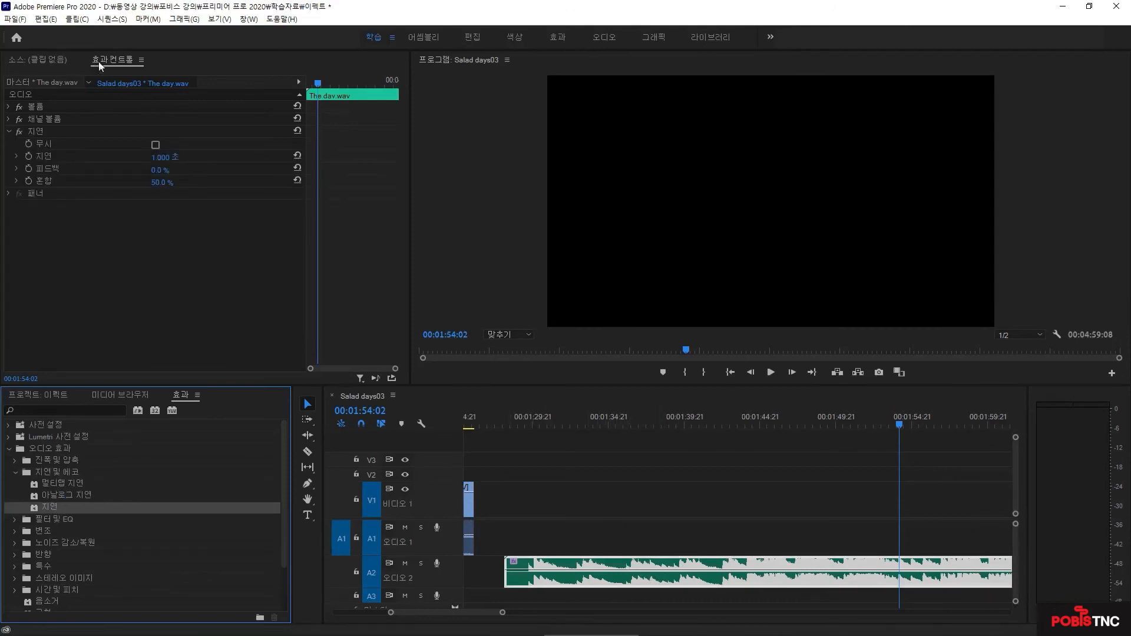
Step: Play The day.wav with the 지연 effect from about 00:01:44 and stop at about 00:01:49
left_click(757, 424)
key("space")
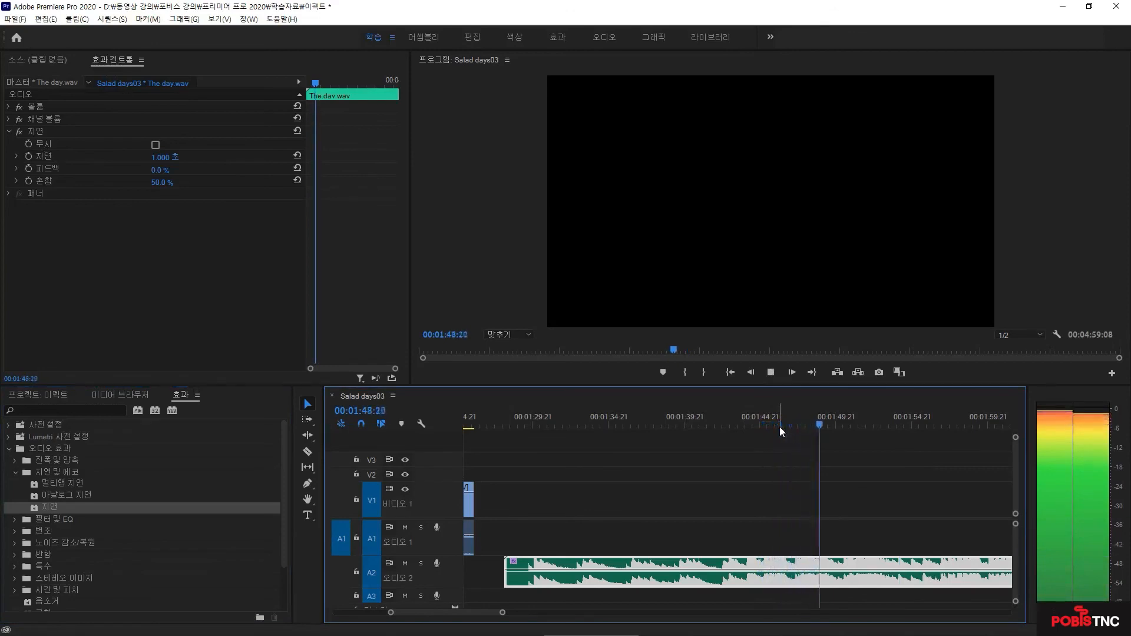
key("space")
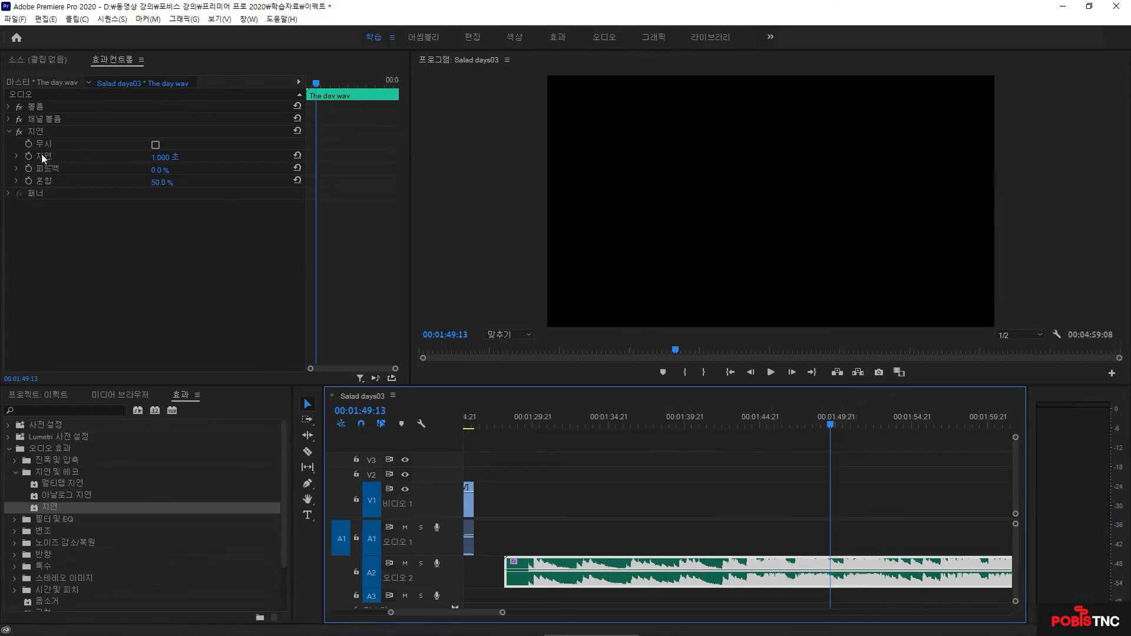
Step: Set the 지연 effect's delay time to 0.5 seconds and play The day.wav to check the sound, stopping at 00:01:52:00
left_click(159, 158)
type("0.5")
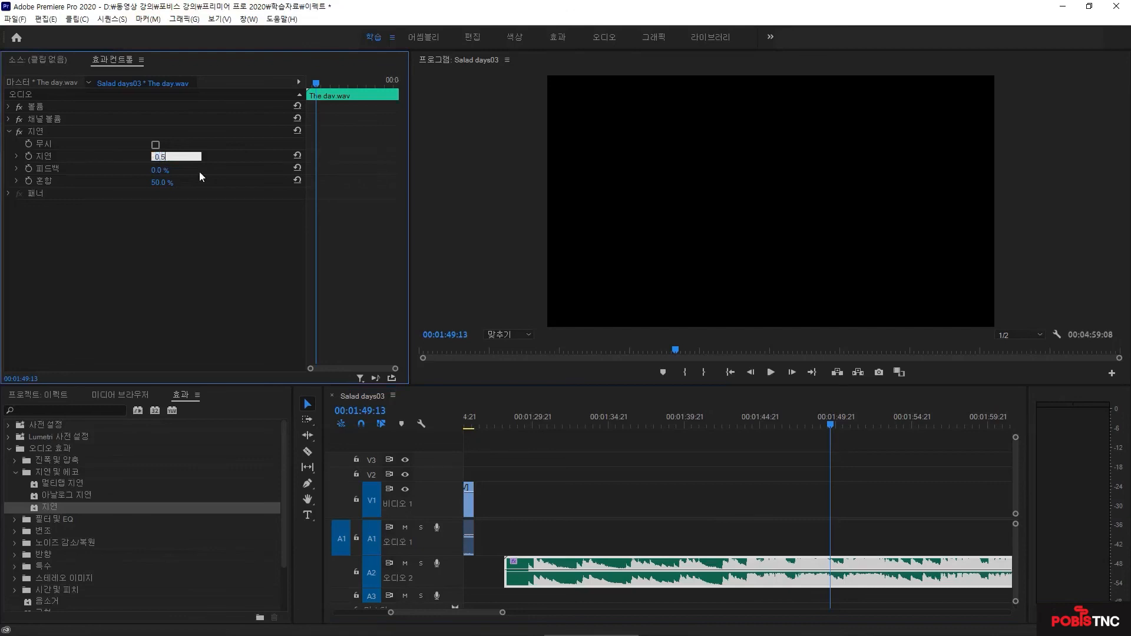
key("Return")
left_click(787, 416)
key("space")
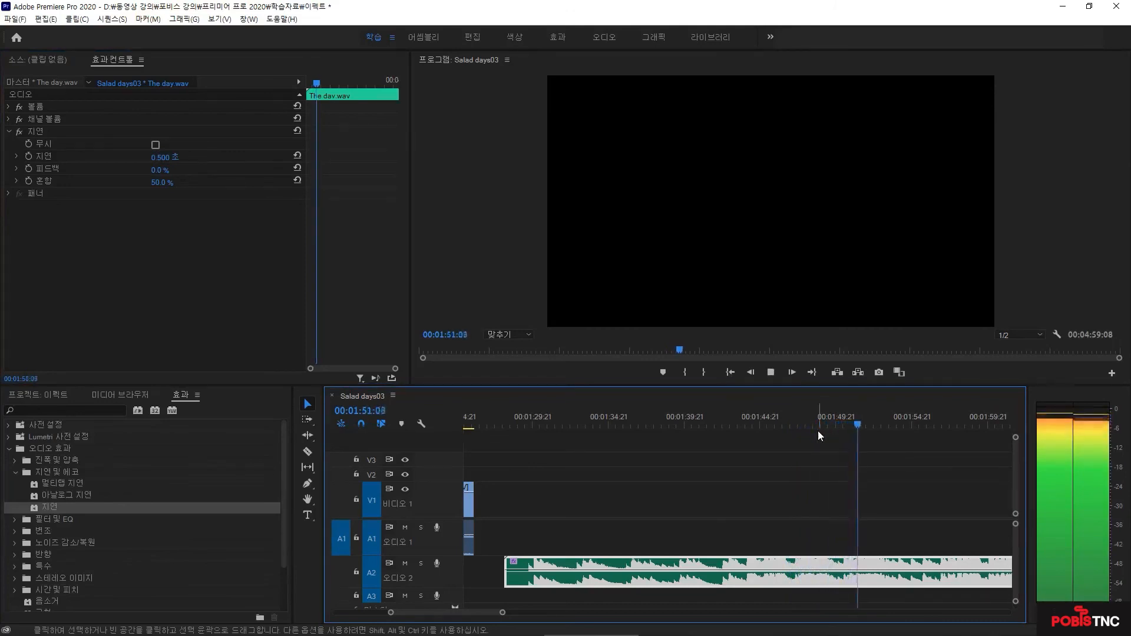
key("space")
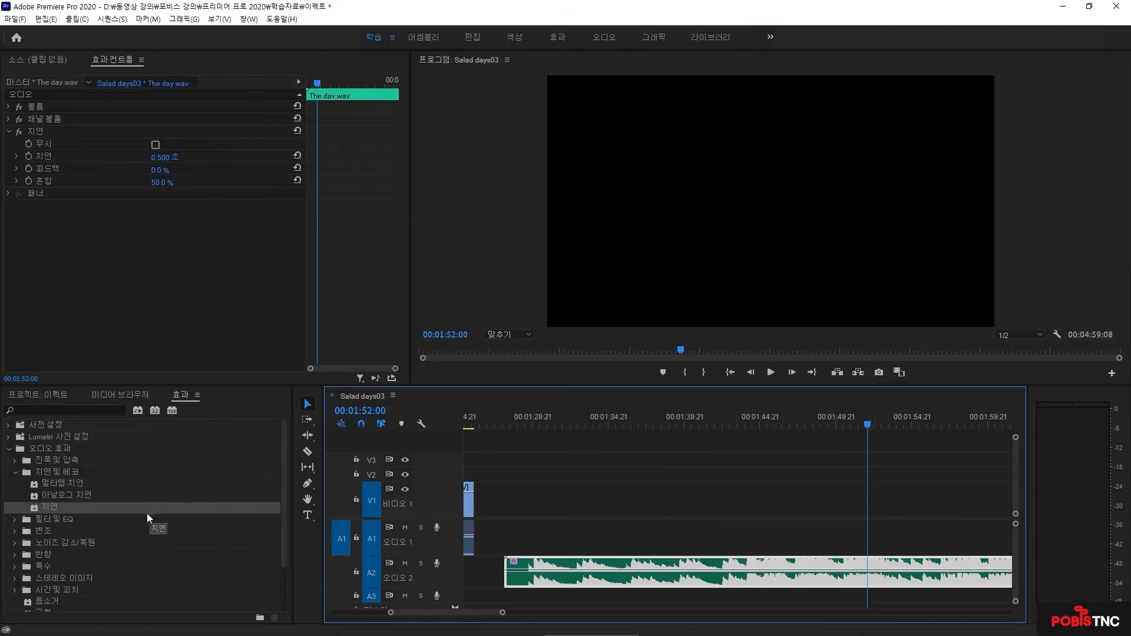
Step: Open the 노이즈 감소/복원 folder of the audio effects and look through its effects, from 반향 제거 to 자동 클릭 제거
scroll(147, 516, "down", 3)
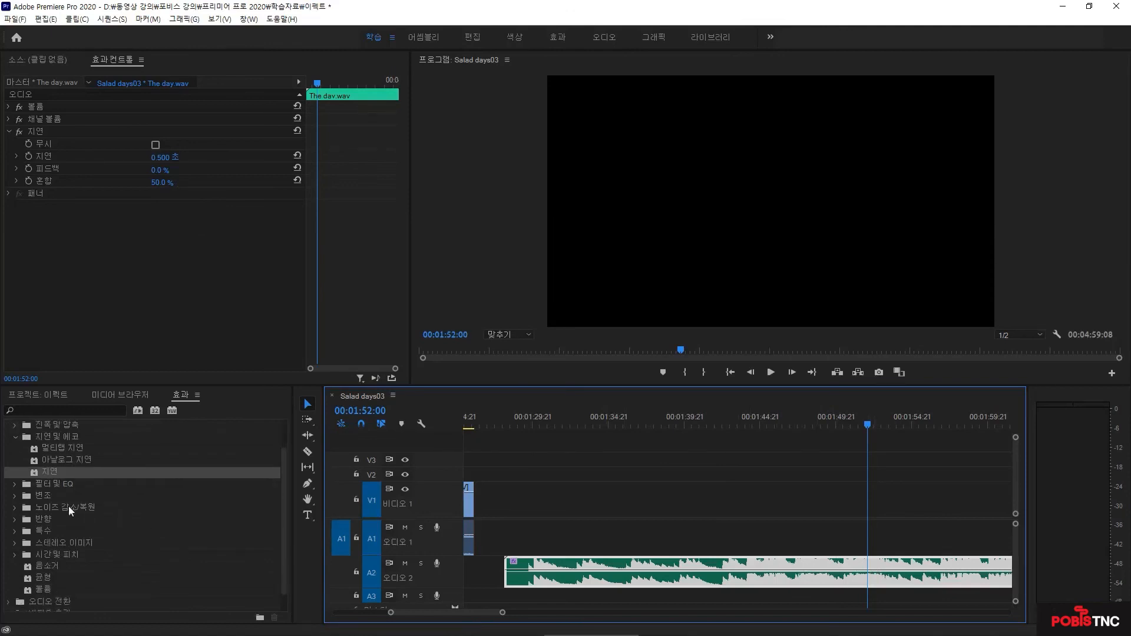
left_click(68, 506)
left_click(12, 507)
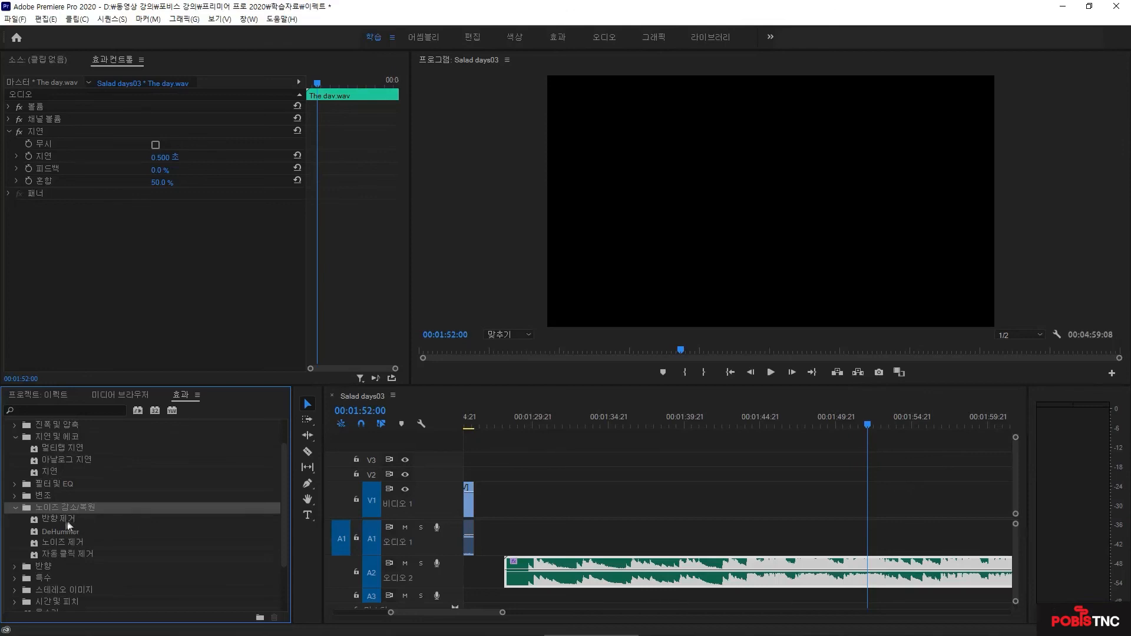
left_click(83, 521)
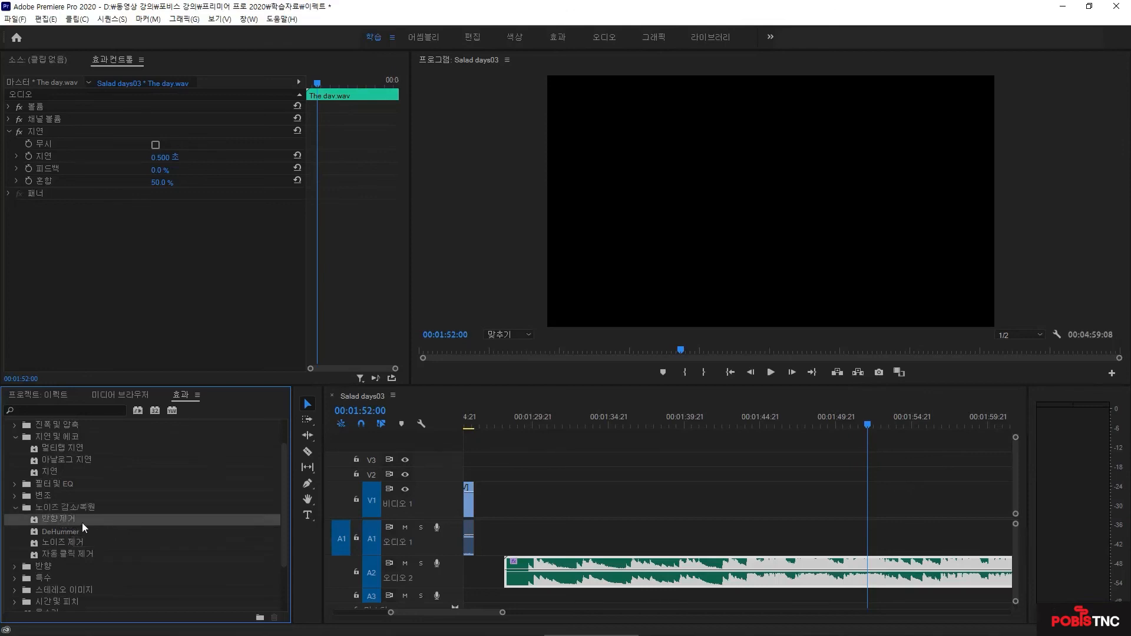
left_click(86, 557)
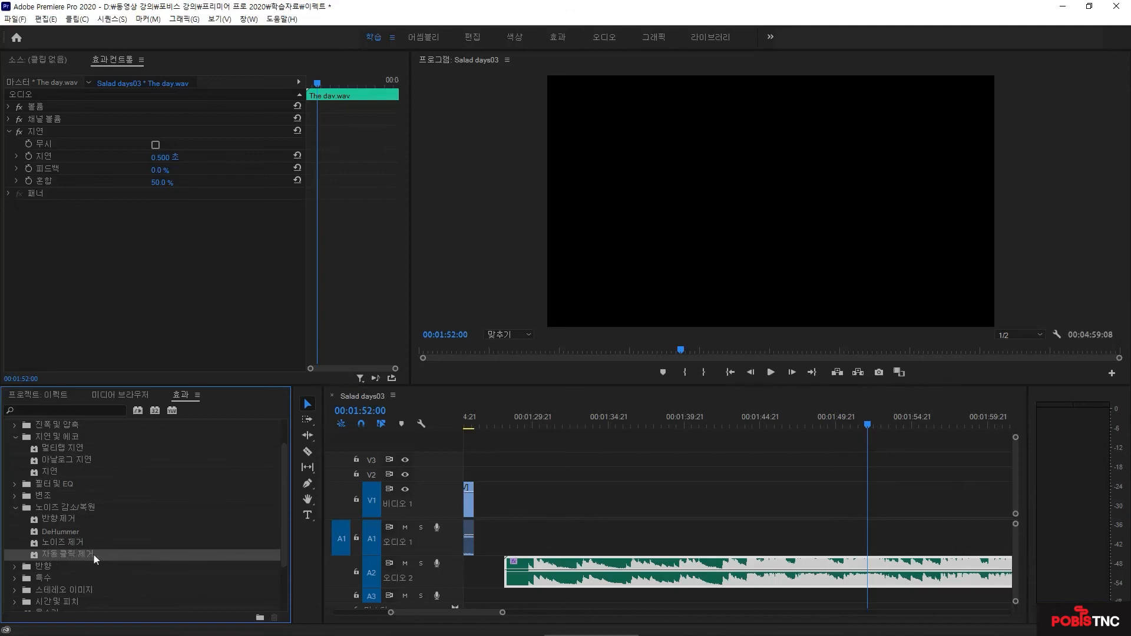